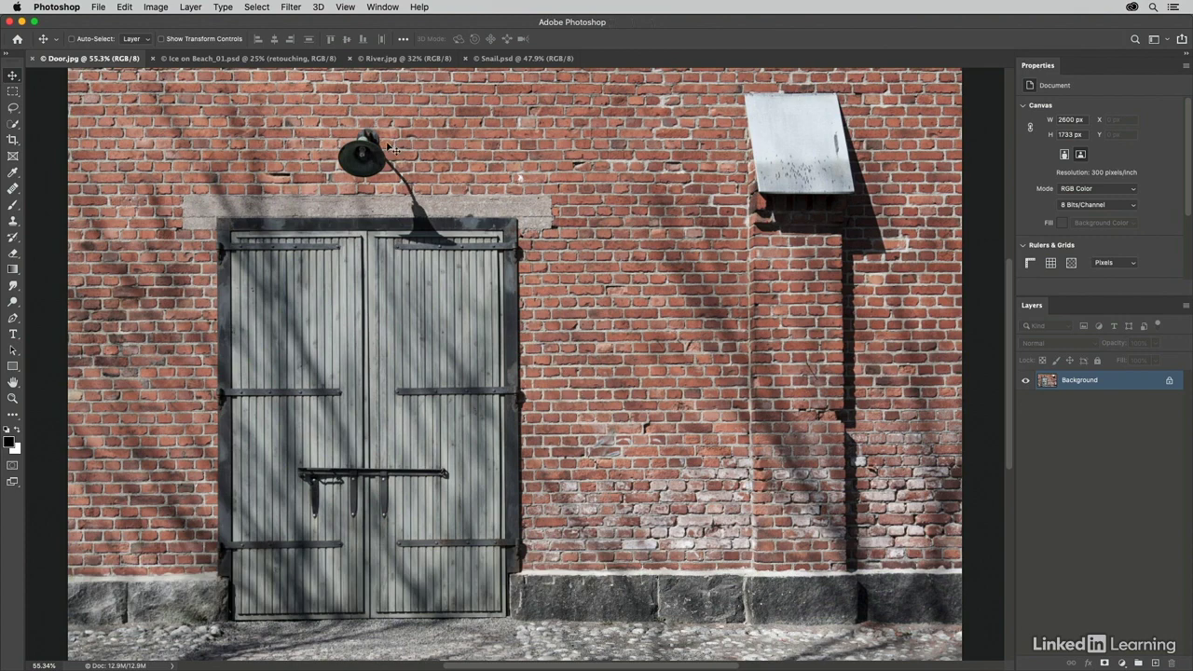
Lasso the wall lamp and its shadow above the door, replace them with a Content-Aware fill, and deselect.
key(l)
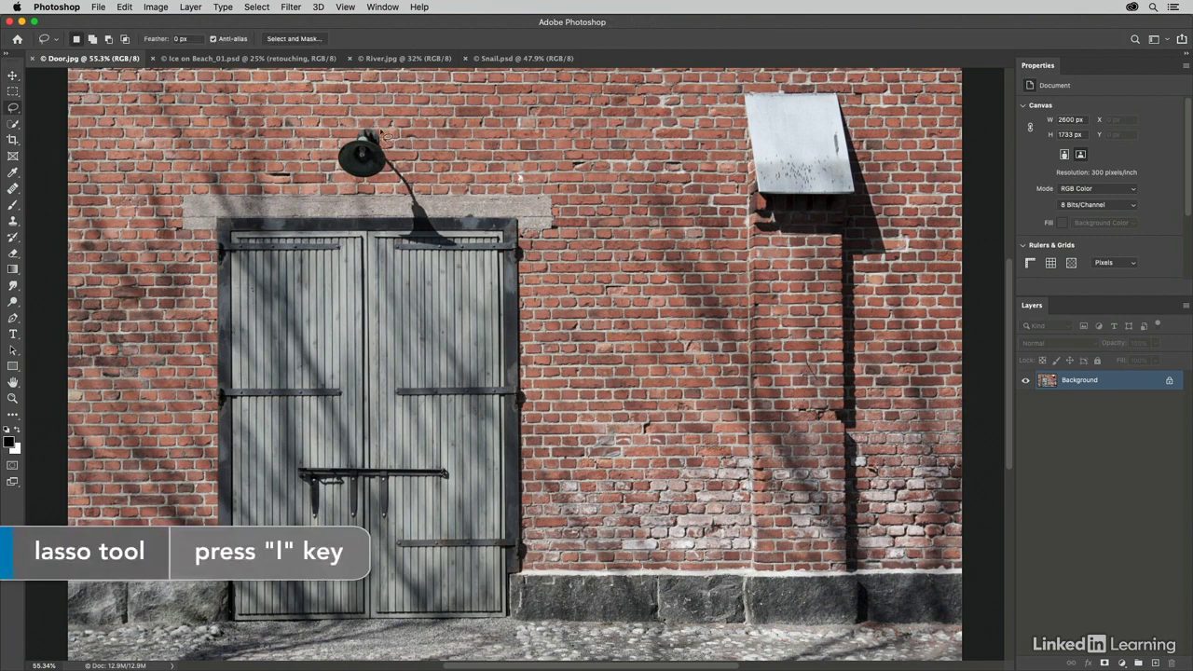
mouse_move(386, 135)
mouse_down()
mouse_move(365, 128)
mouse_move(332, 163)
mouse_move(343, 181)
mouse_move(399, 191)
mouse_move(413, 233)
mouse_move(397, 240)
mouse_move(459, 253)
mouse_move(383, 138)
mouse_up()
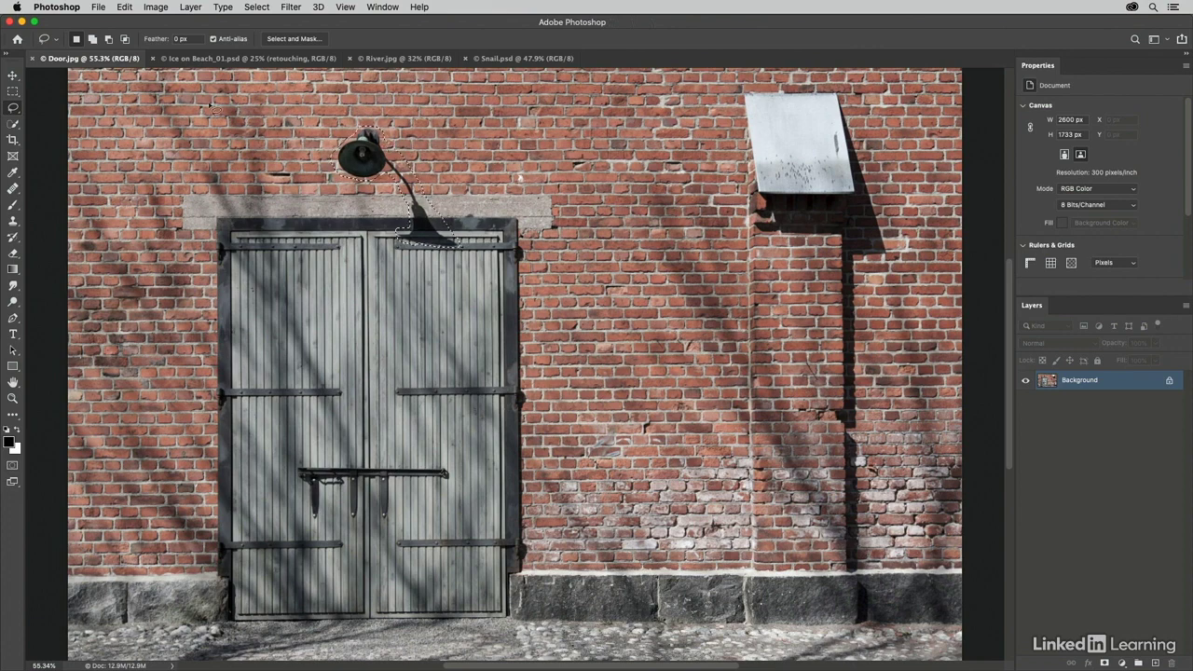
click(123, 7)
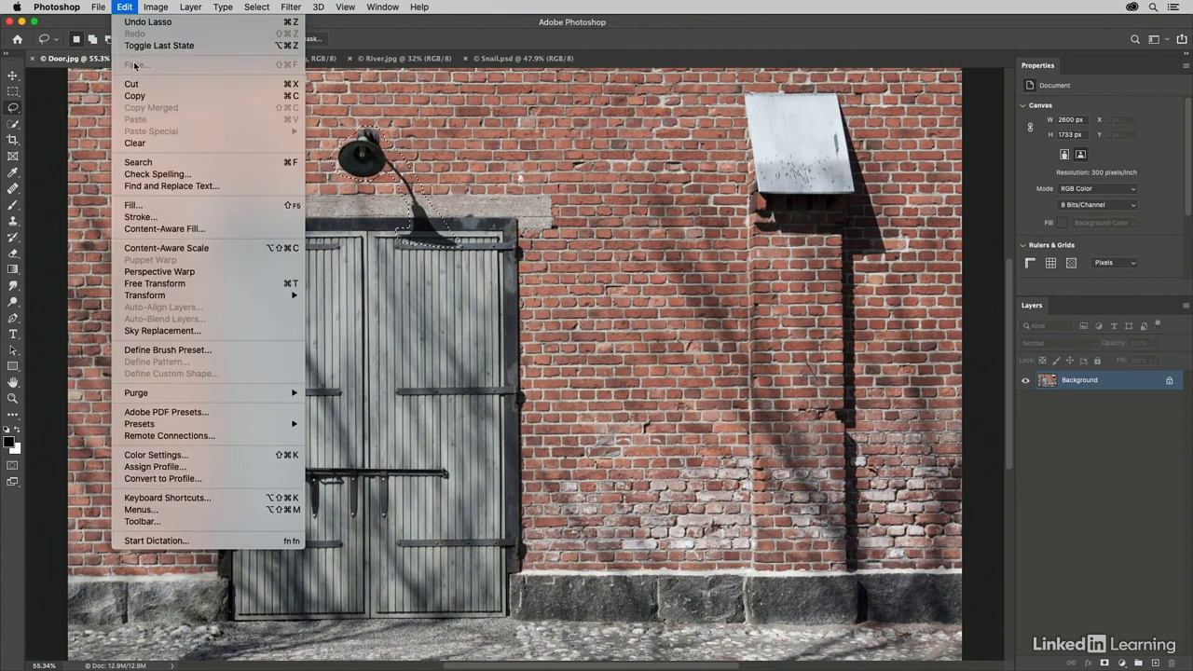
click(162, 205)
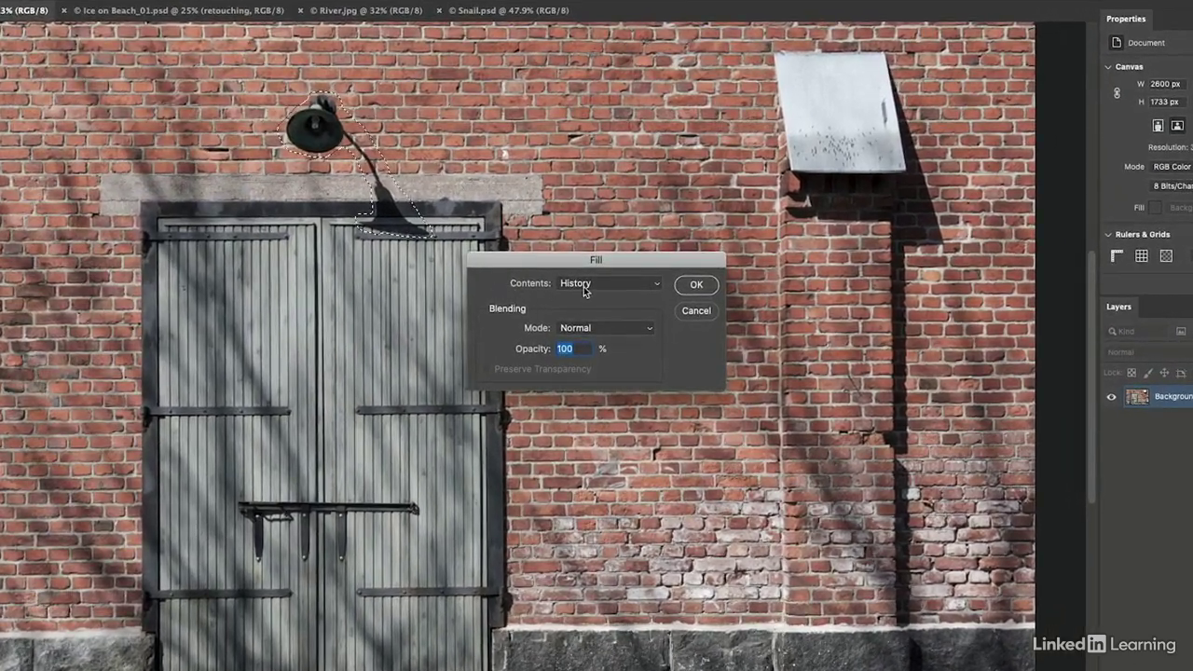
click(583, 289)
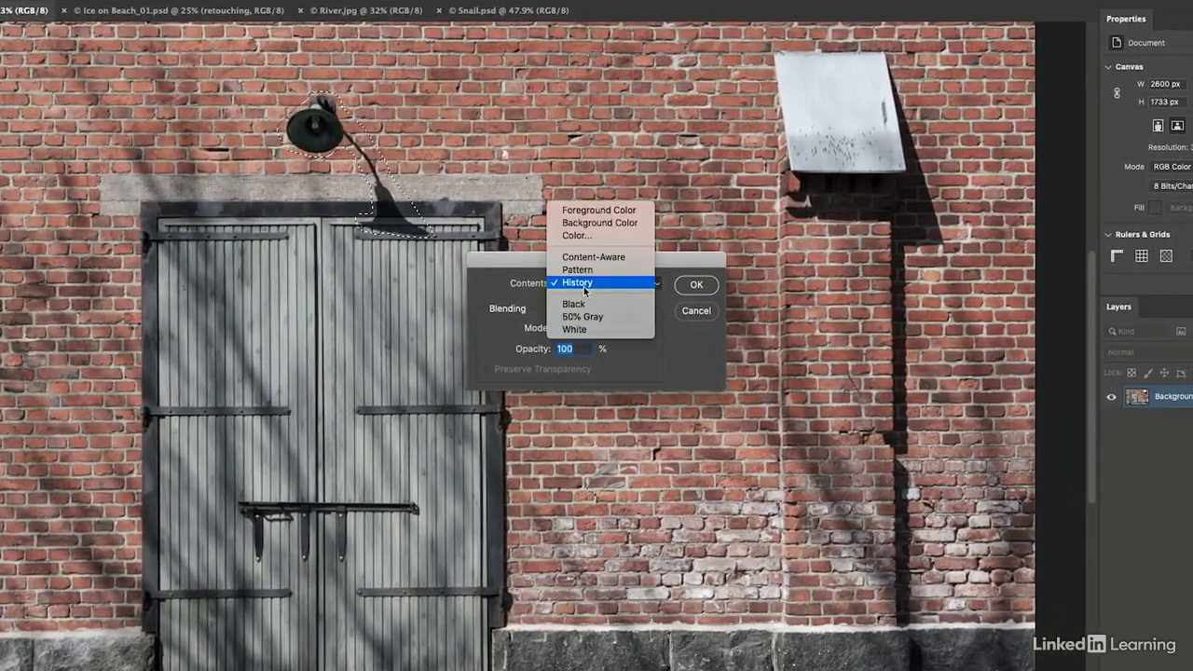
click(613, 257)
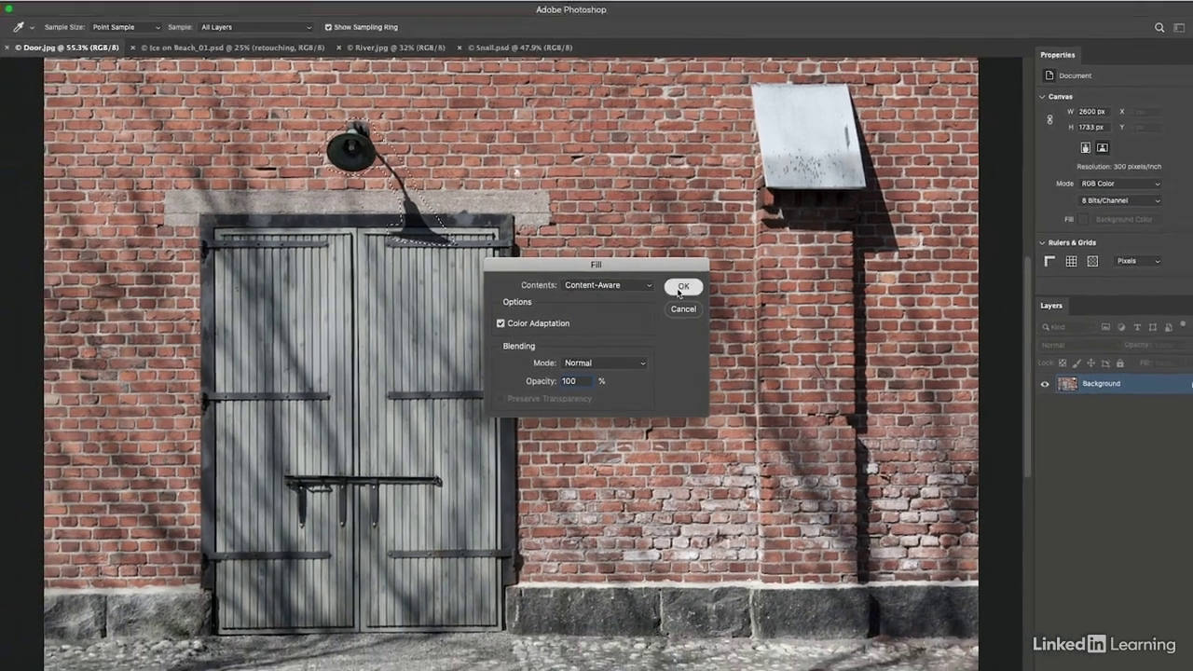
click(693, 285)
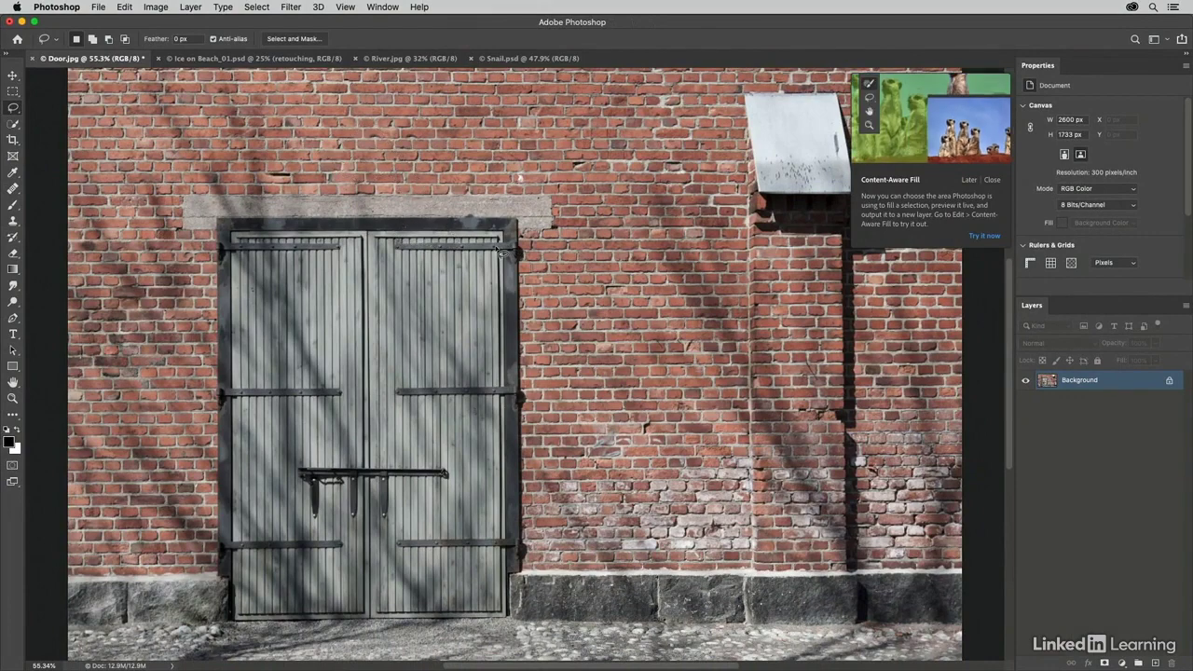
click(503, 254)
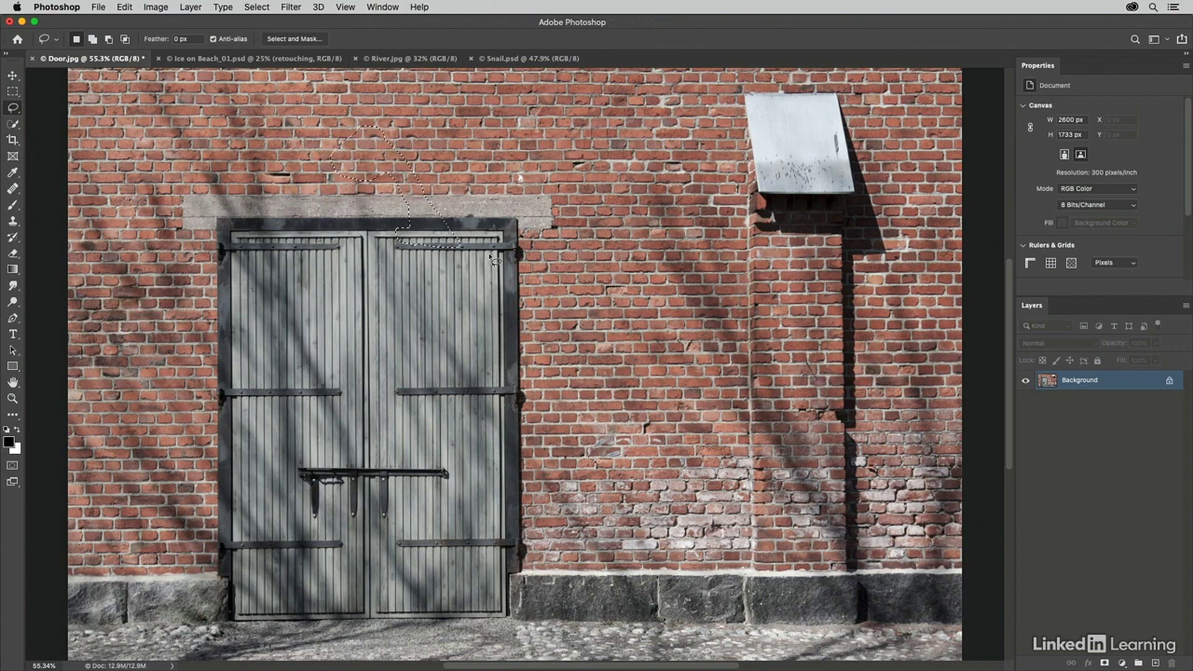
key(super+d)
In Ice on Beach_01.psd, lasso the ice chunk at the photo's left edge and start Content-Aware Fill on the Background layer.
click(230, 58)
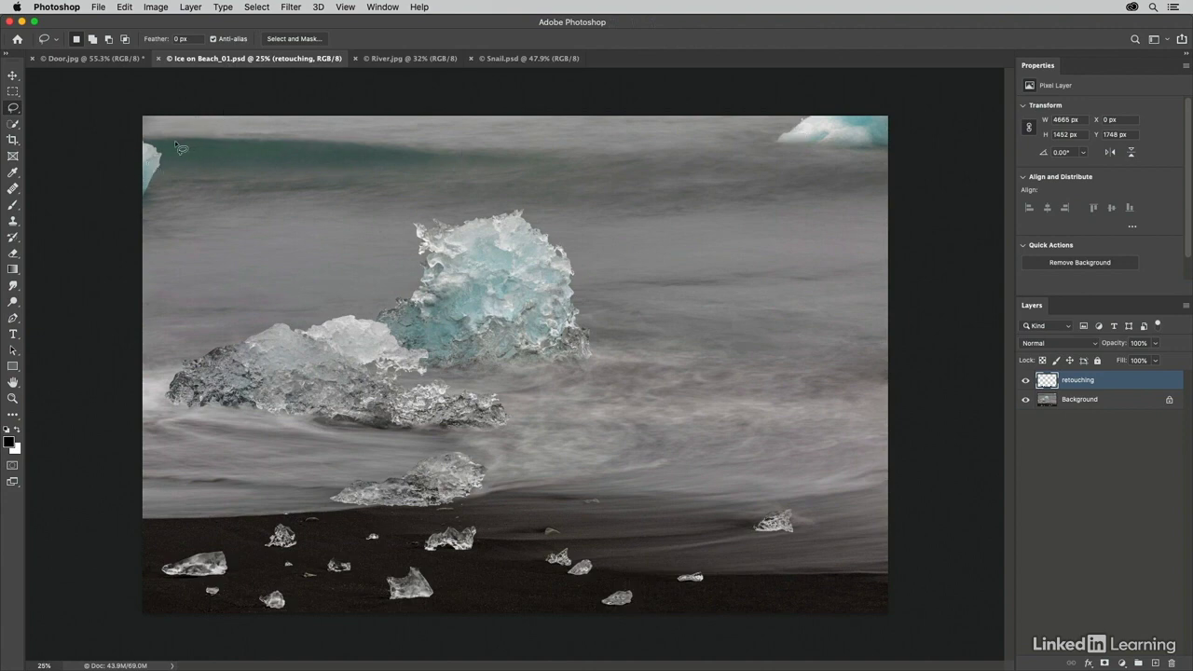
mouse_move(141, 139)
mouse_down()
mouse_move(169, 160)
mouse_move(142, 220)
mouse_move(139, 206)
mouse_up()
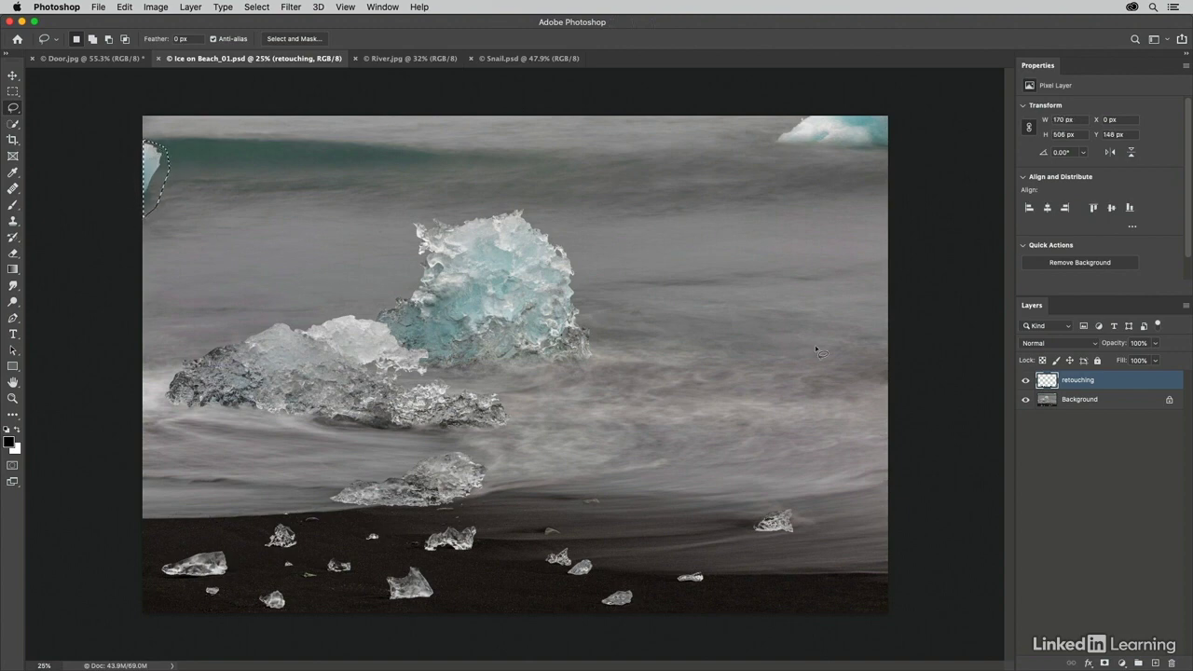
click(1088, 401)
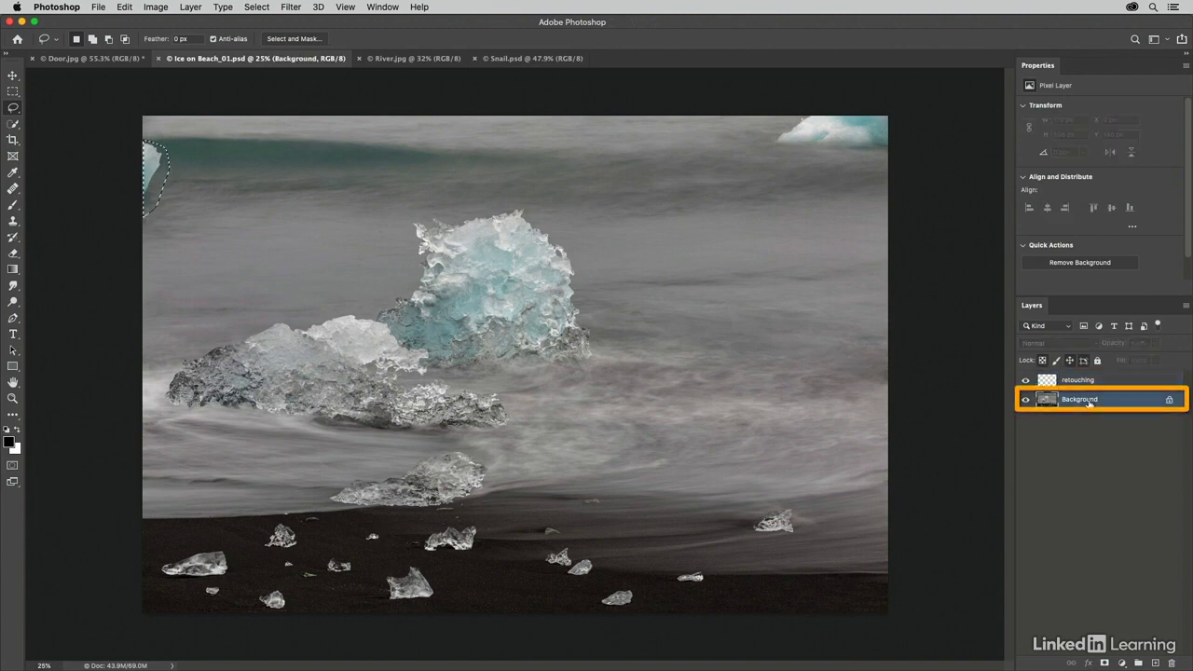
click(124, 8)
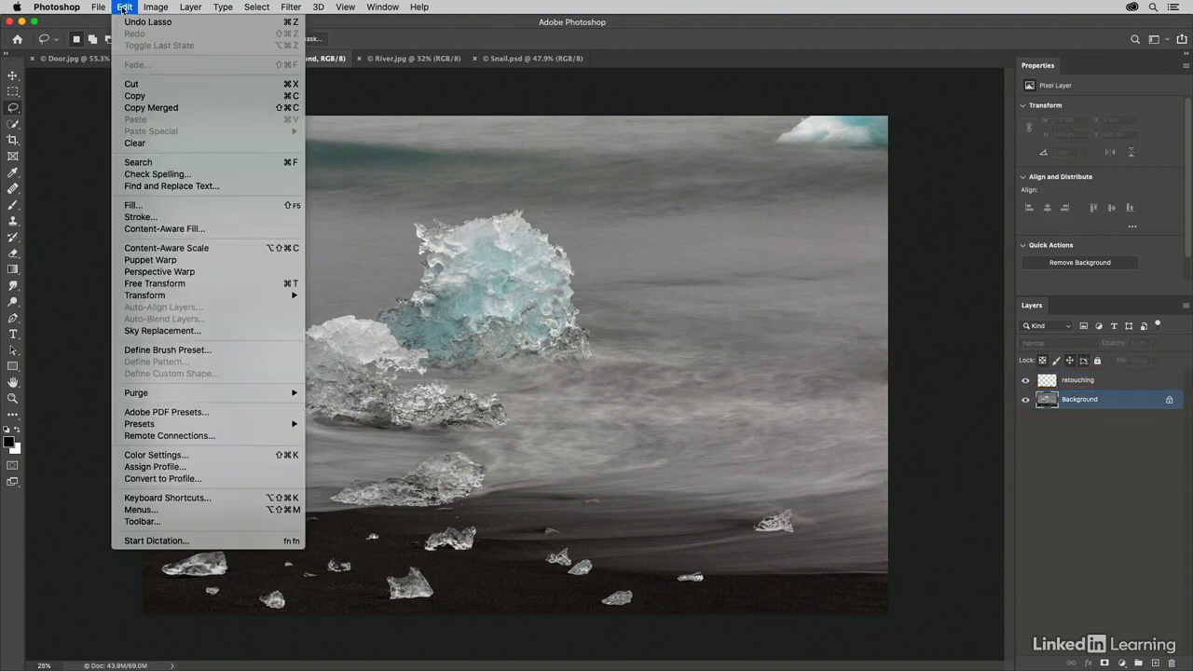
click(210, 230)
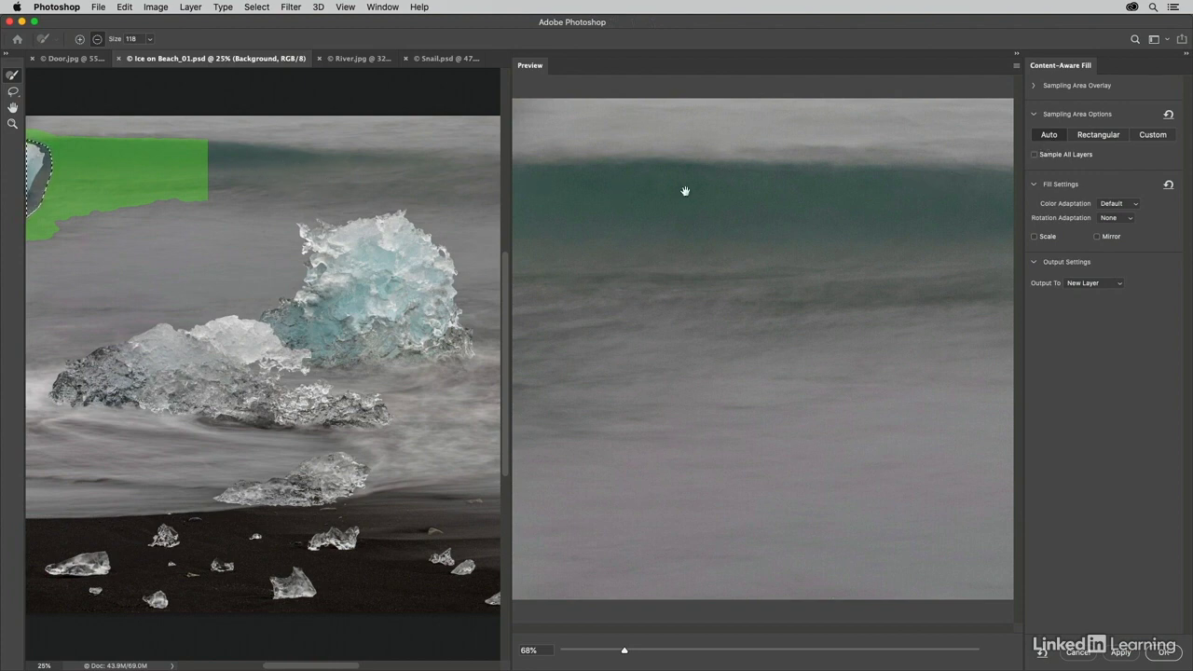
Try the Rectangular sampling area and a Custom one painted over the wave beside the selected ice chunk.
click(1097, 137)
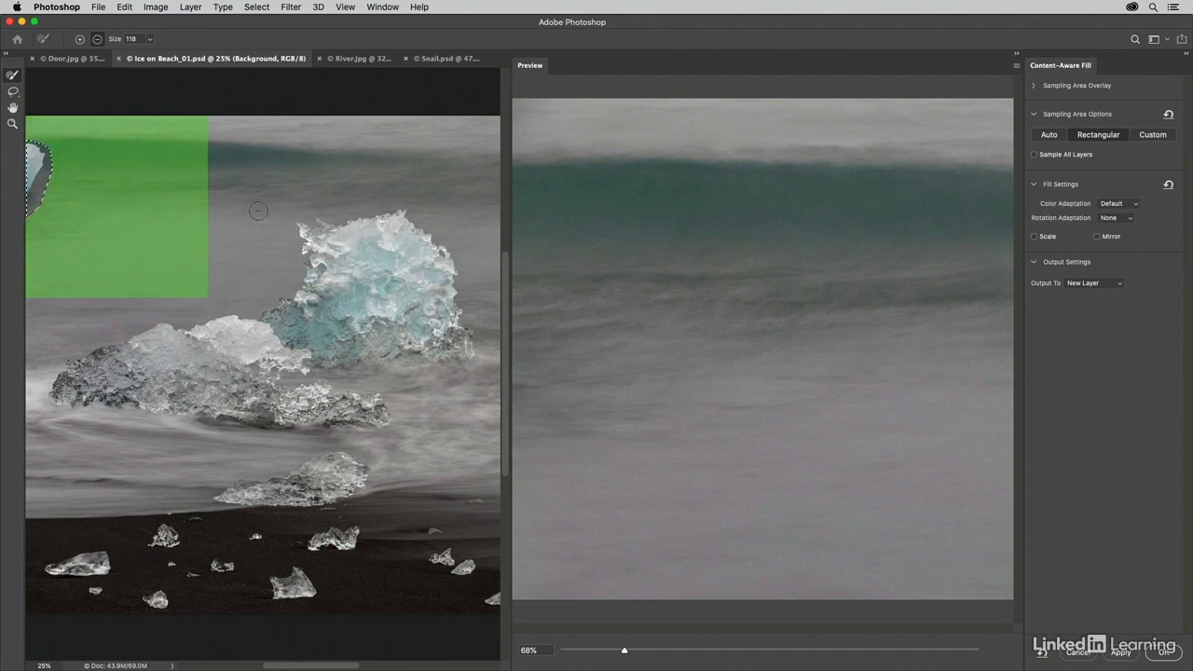
click(1158, 140)
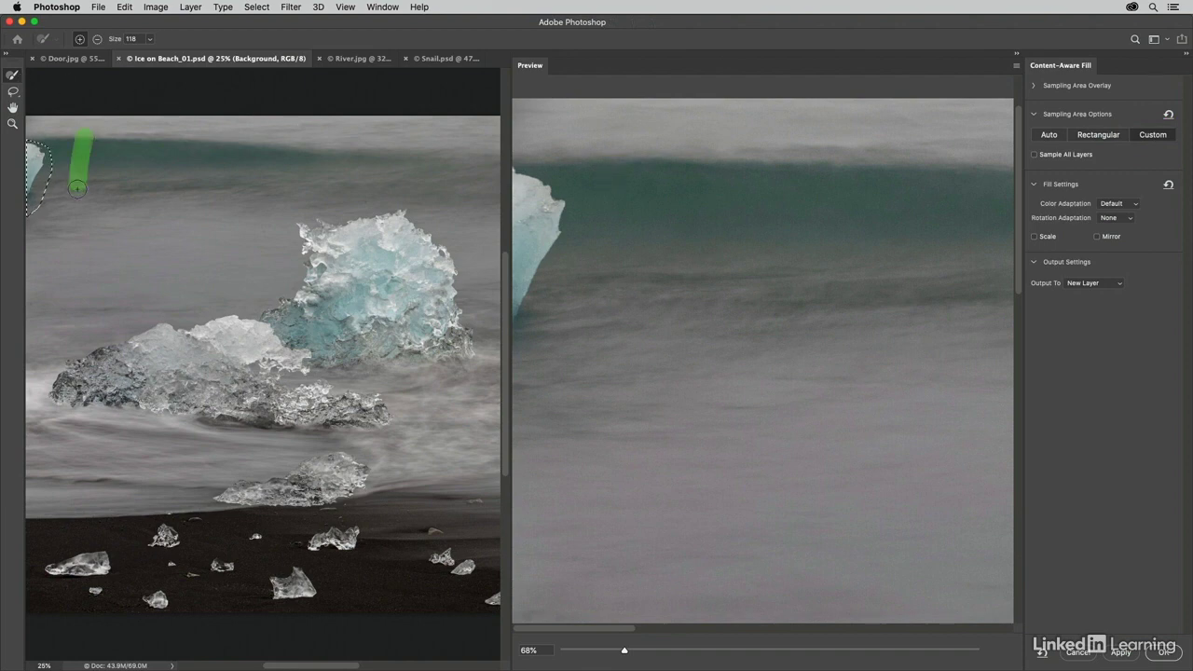
mouse_move(78, 189)
mouse_down()
mouse_move(90, 139)
mouse_move(86, 198)
mouse_move(131, 124)
mouse_move(143, 204)
mouse_move(163, 188)
mouse_move(177, 120)
mouse_move(156, 126)
mouse_move(186, 217)
mouse_move(231, 130)
mouse_move(175, 139)
mouse_up()
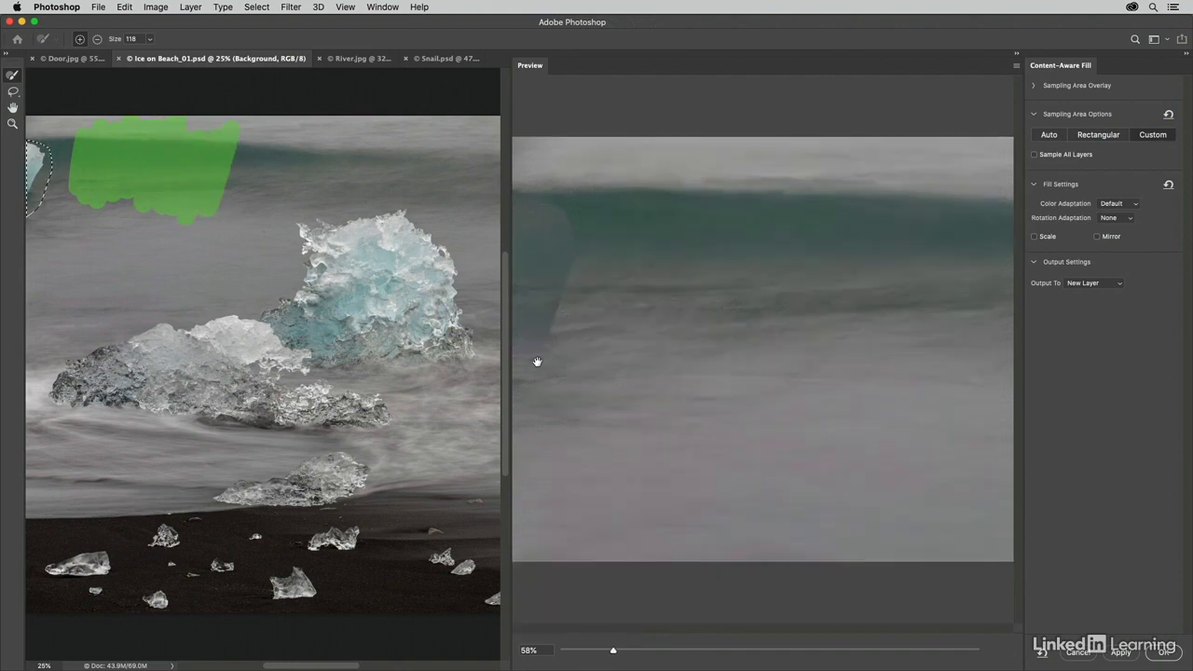
Set the sampling area to Auto and apply the fill to a new layer, keeping the Content-Aware Fill workspace open.
click(1054, 136)
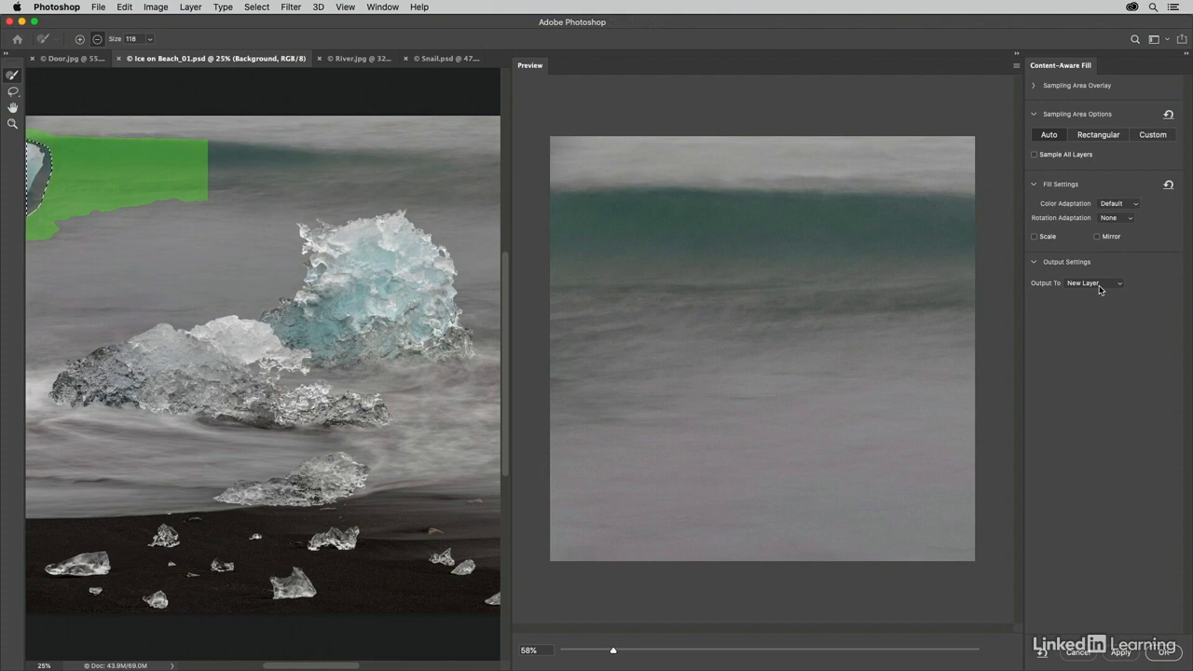
click(1153, 652)
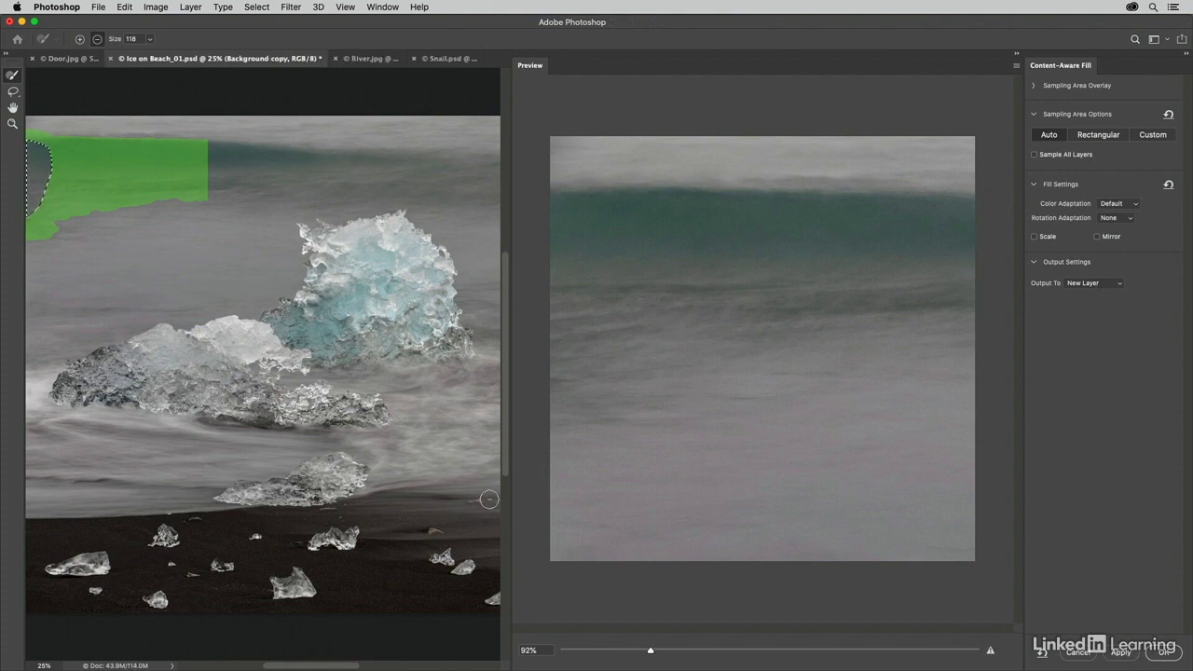
Lasso the ice chunk in the photo's upper-right corner as the next area to fill.
key(space)
drag(371, 374, 152, 367)
drag(355, 341, 167, 407)
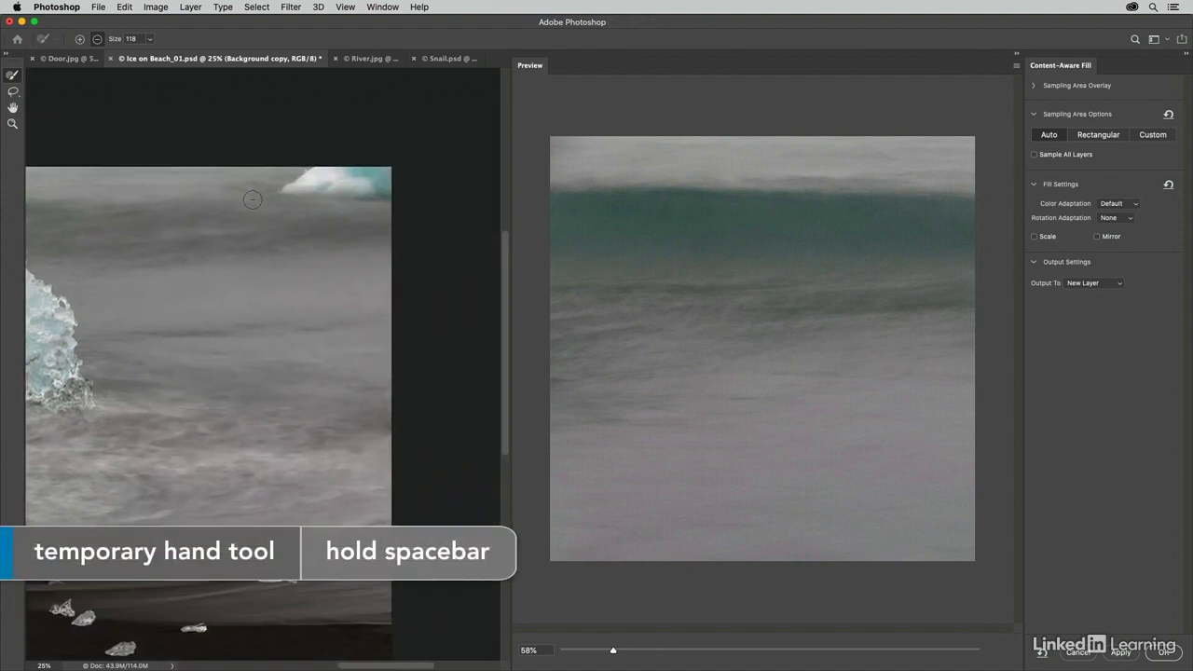
click(13, 90)
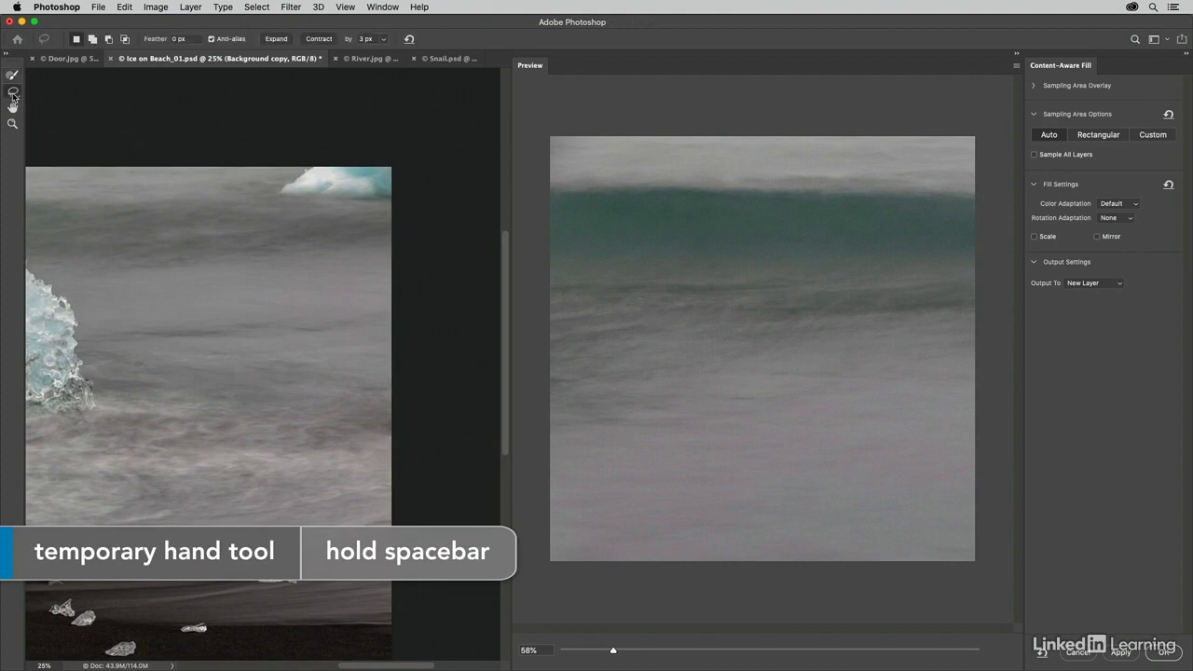
mouse_move(301, 165)
mouse_down()
mouse_move(270, 173)
mouse_move(247, 201)
mouse_move(374, 220)
mouse_move(410, 204)
mouse_move(417, 157)
mouse_move(367, 139)
mouse_up()
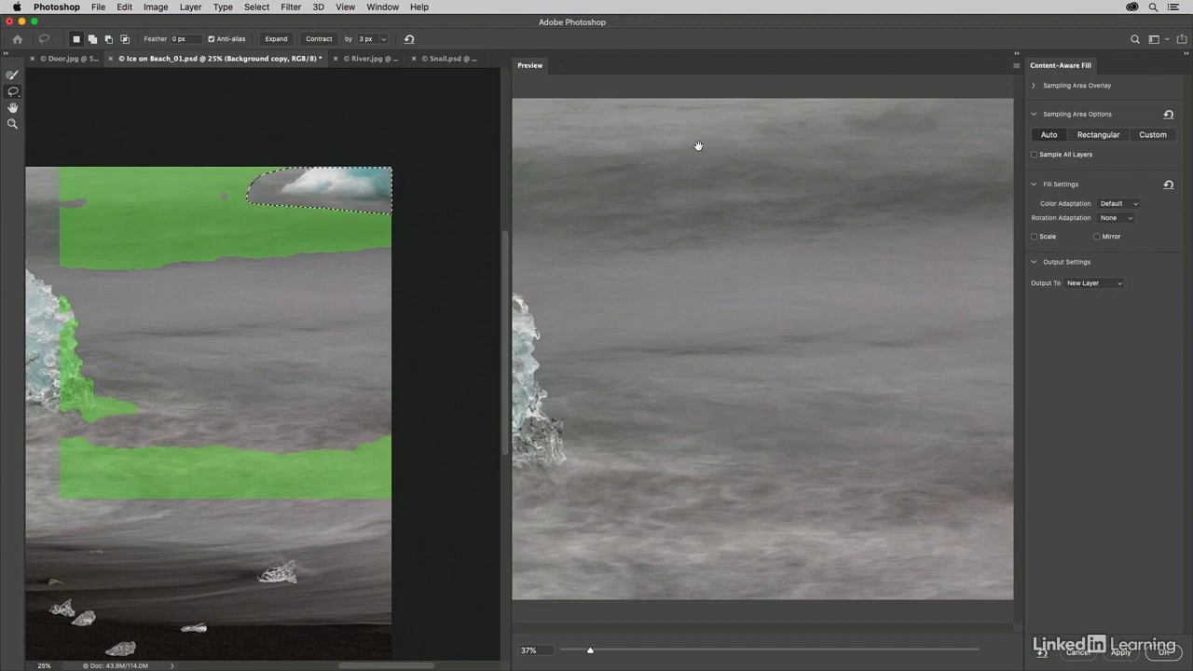
Extend the sampling area with the Sampling Brush over the water's left side and along the lower border of the upper green band.
click(11, 79)
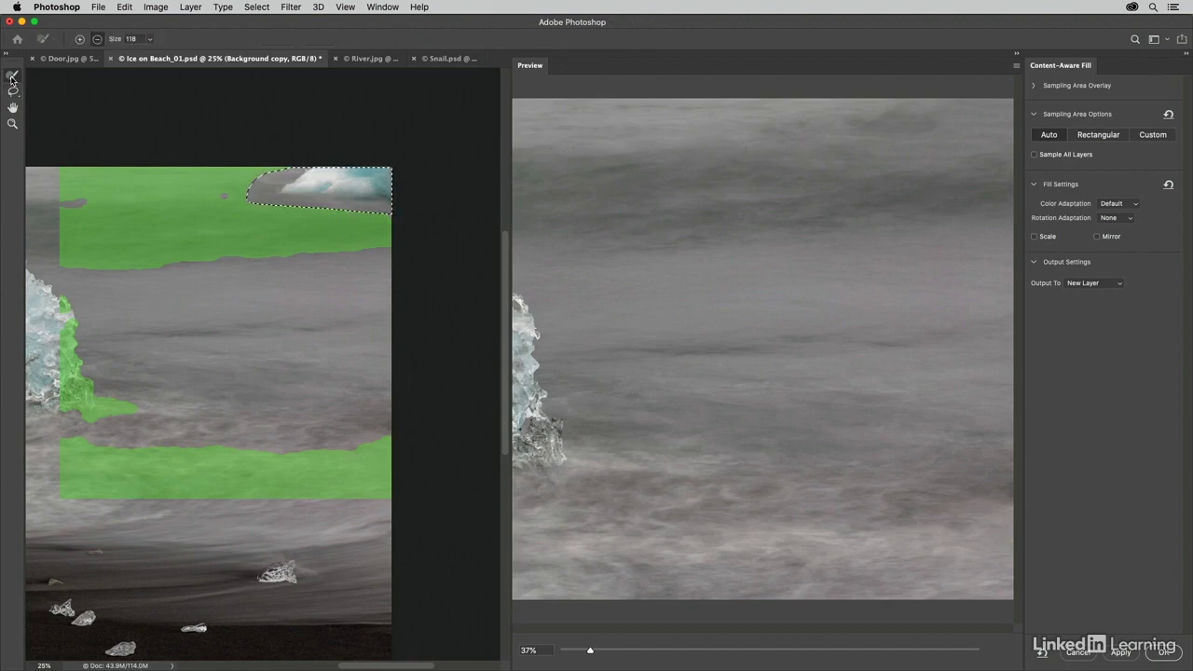
click(80, 41)
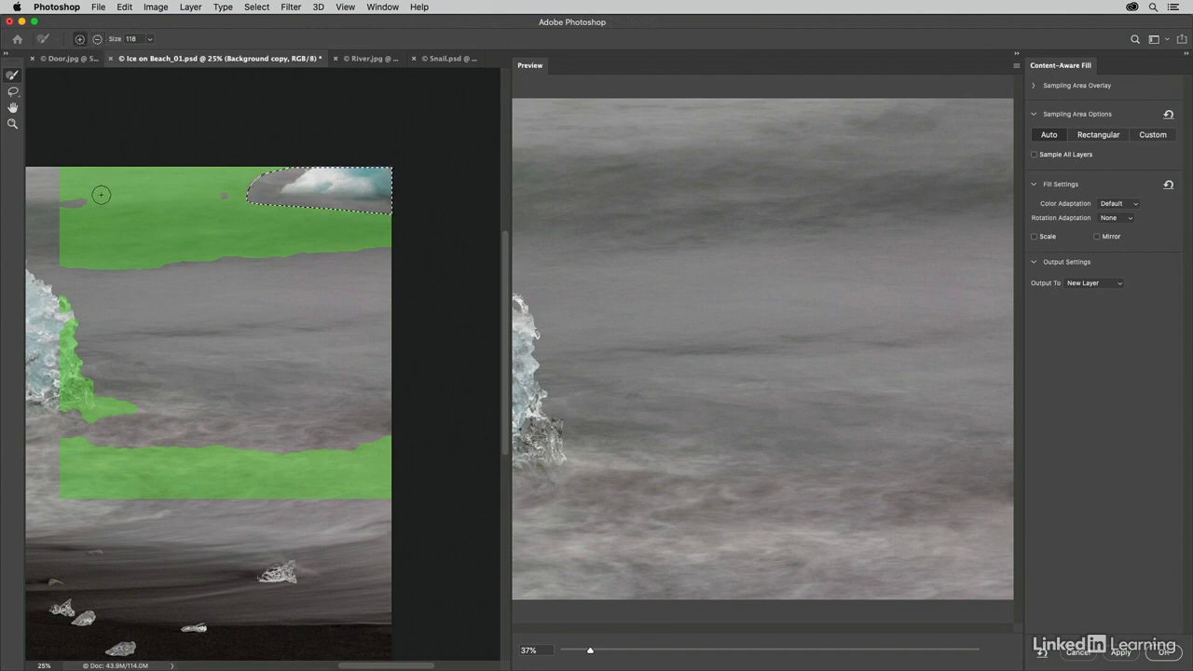
mouse_move(94, 194)
mouse_down()
mouse_move(53, 206)
mouse_move(55, 174)
mouse_up()
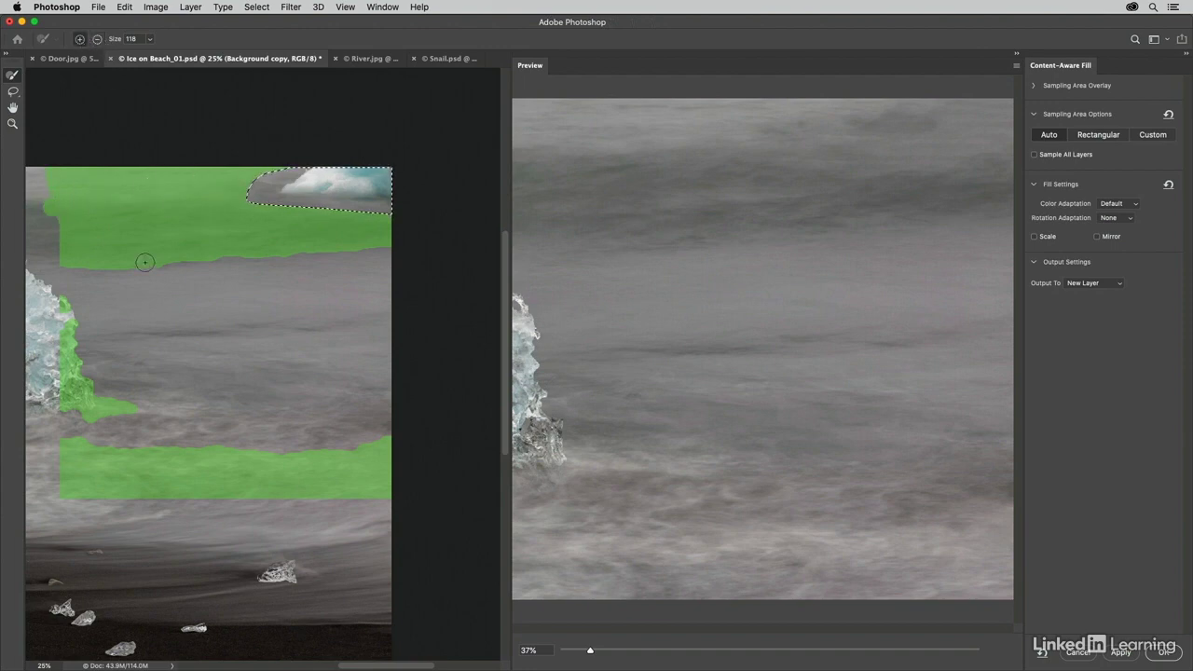
mouse_move(144, 261)
mouse_down()
mouse_move(385, 251)
mouse_move(194, 274)
mouse_move(337, 270)
mouse_up()
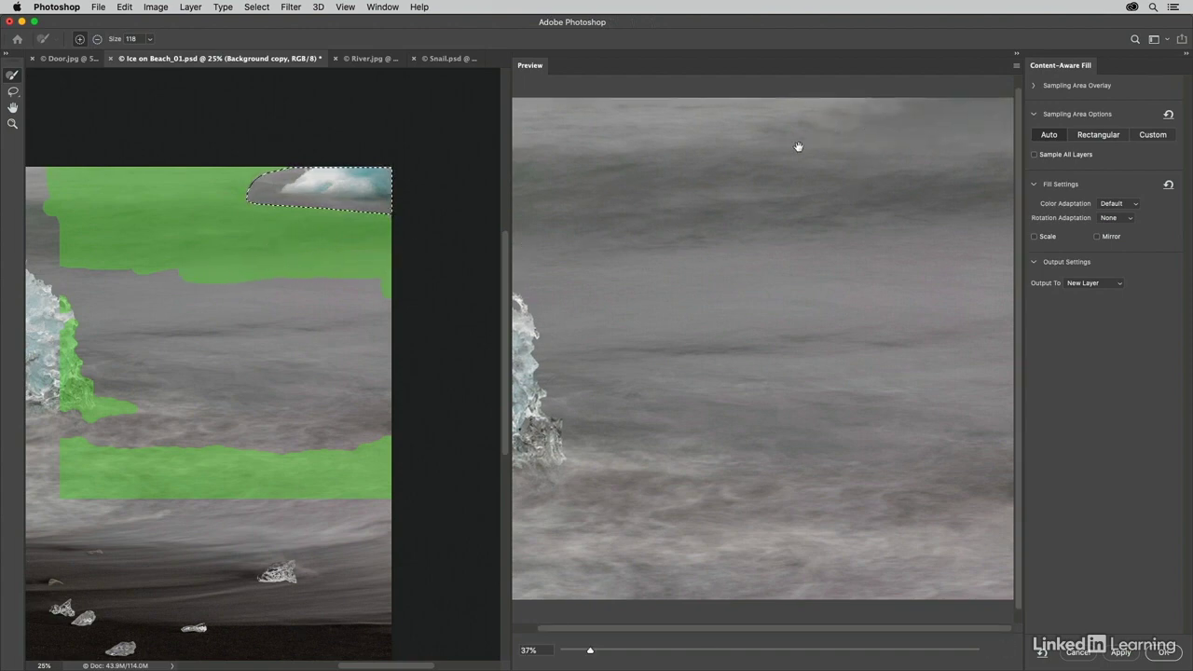
mouse_move(93, 270)
mouse_down()
mouse_move(216, 287)
mouse_move(371, 283)
mouse_move(265, 280)
mouse_move(377, 297)
mouse_move(300, 274)
mouse_up()
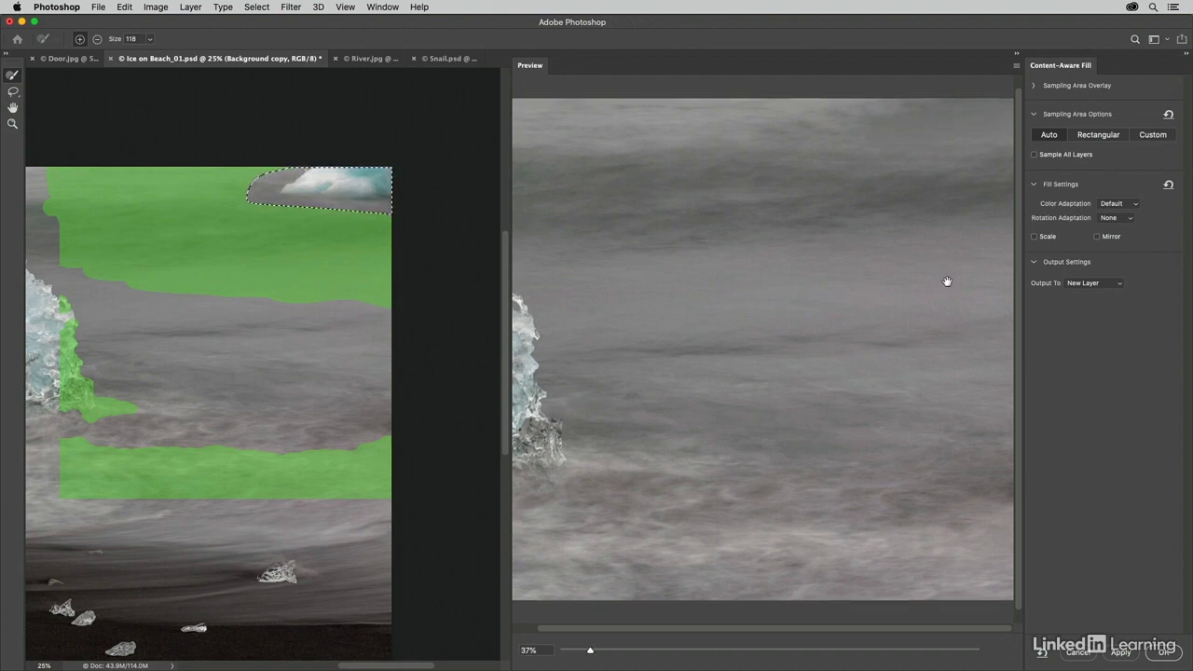
Set Color Adaptation to High and finish the Content-Aware Fill, outputting it to a new layer.
click(1122, 207)
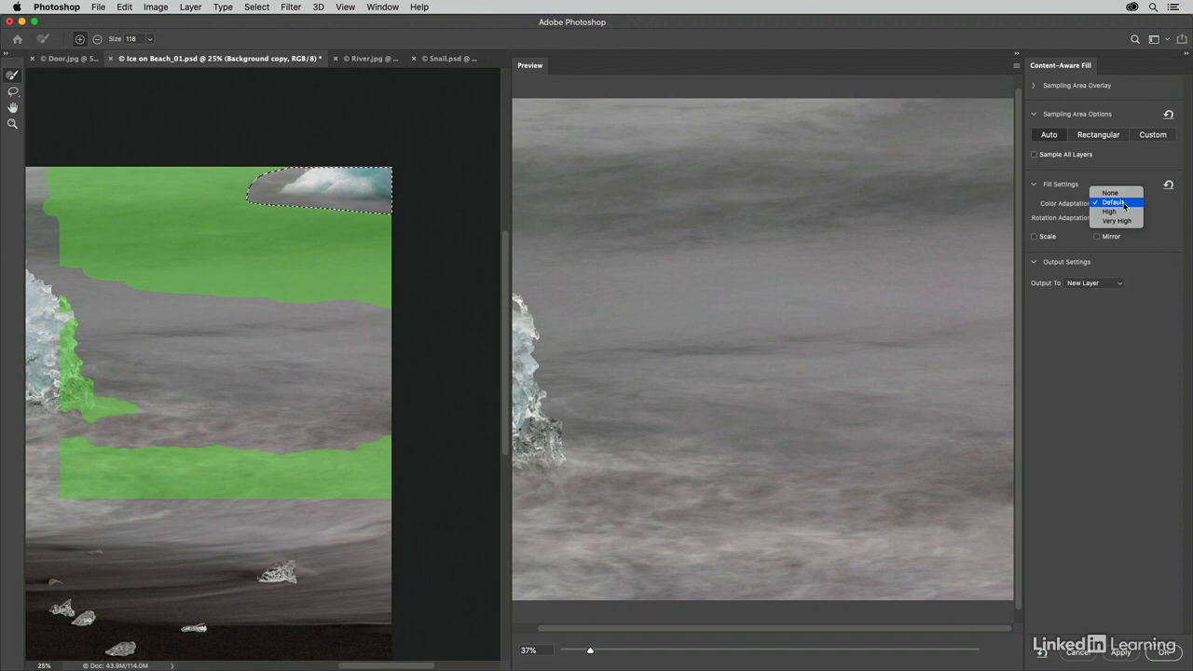
click(1123, 212)
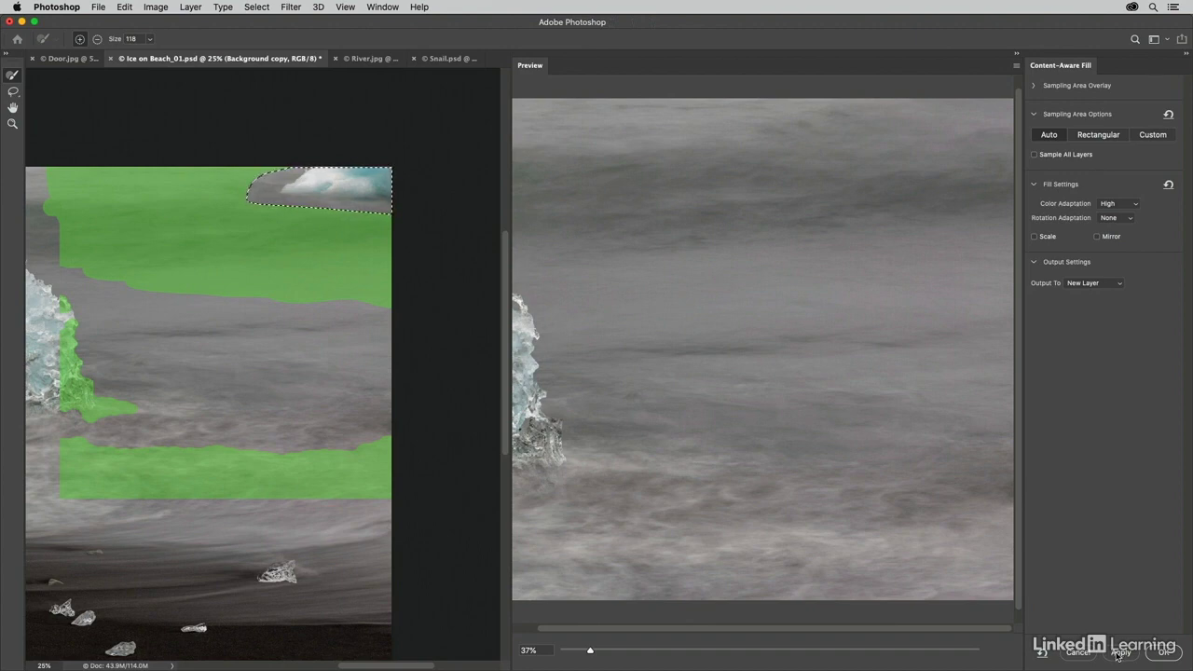
click(1160, 653)
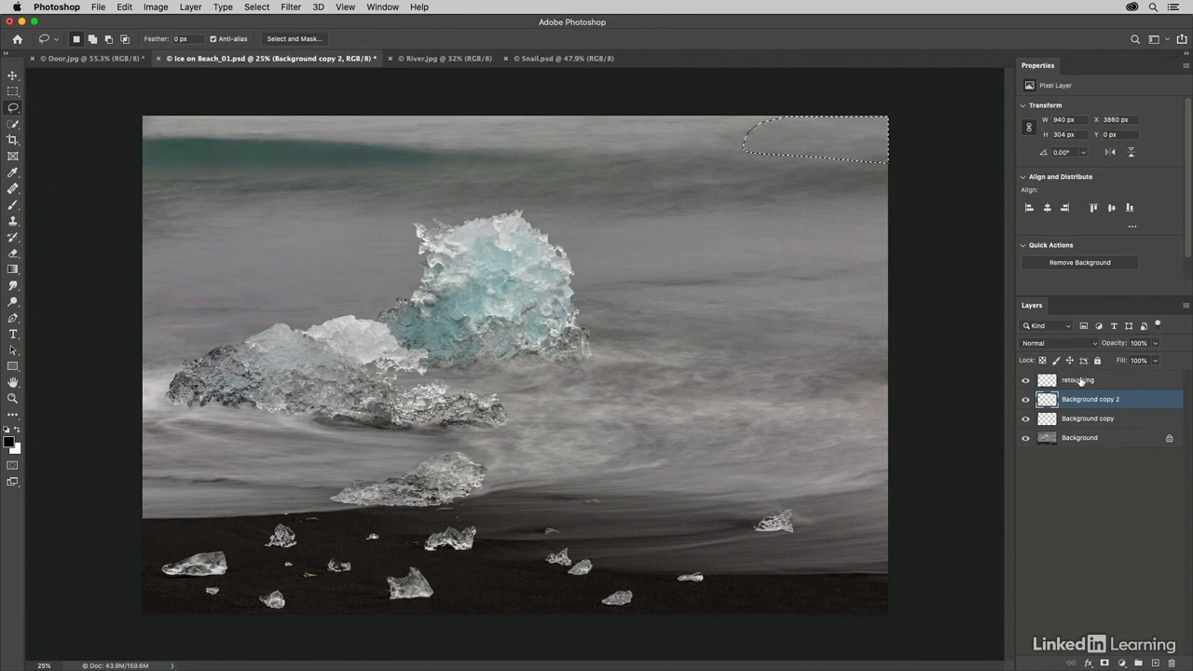
Compare before and after by hiding and reshowing the Background copy 2 layer and the Background copy layer in turn.
click(1025, 401)
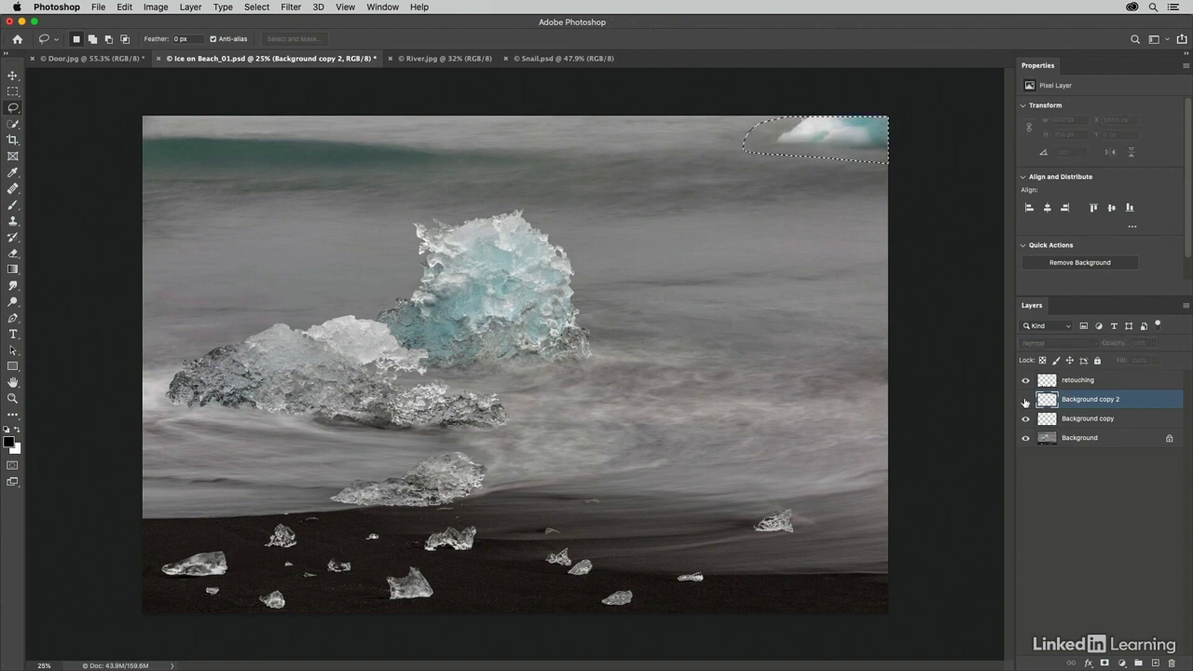
click(1026, 400)
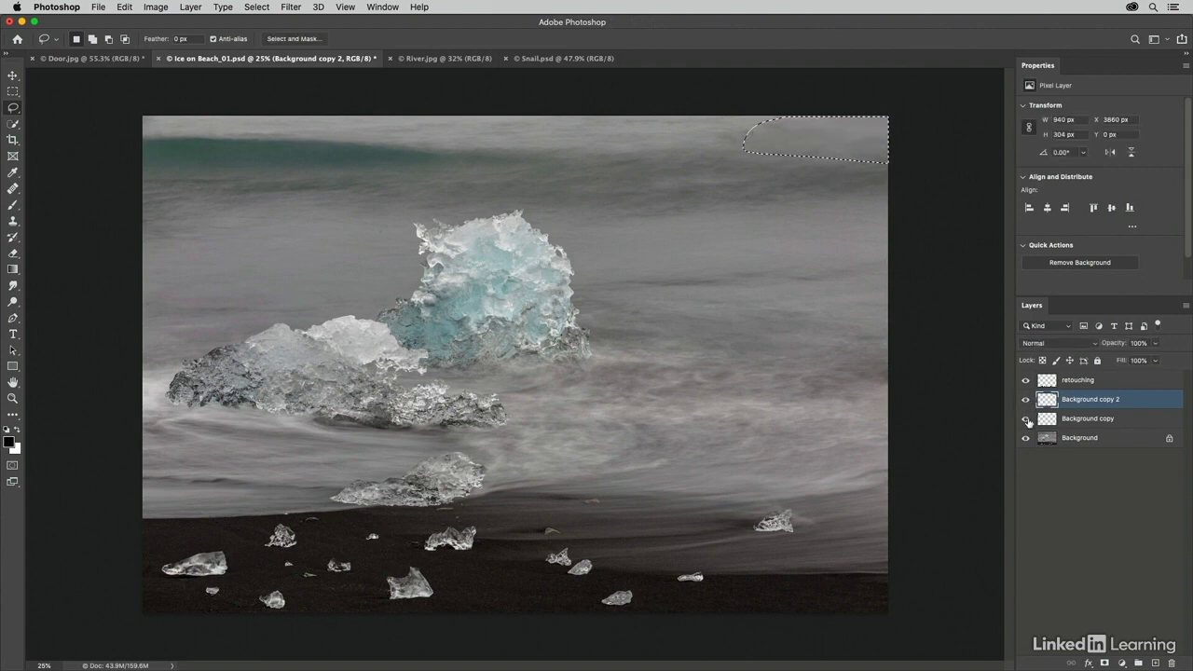
click(1026, 419)
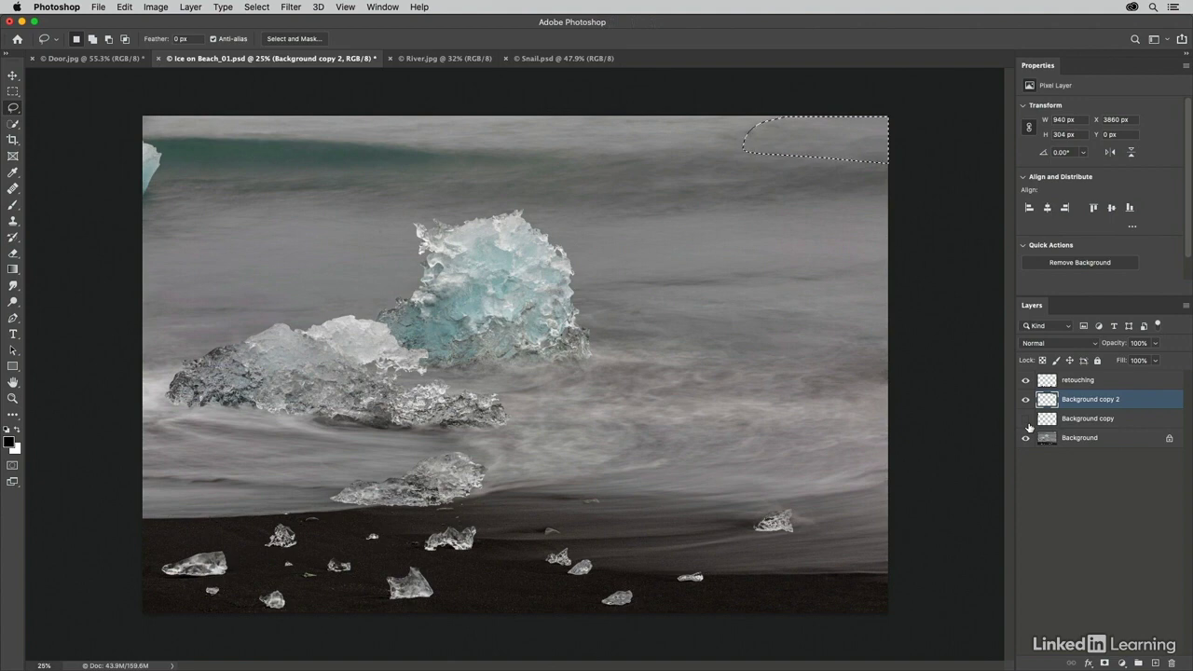
click(1026, 420)
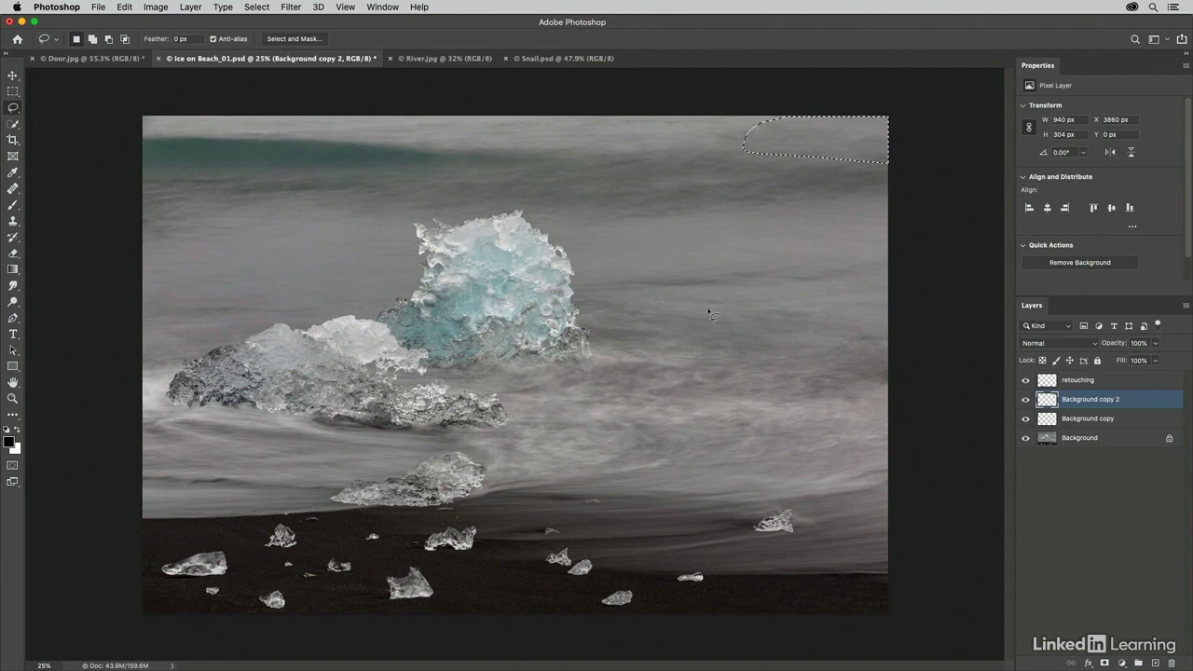
Switch to the River.jpg document.
click(451, 63)
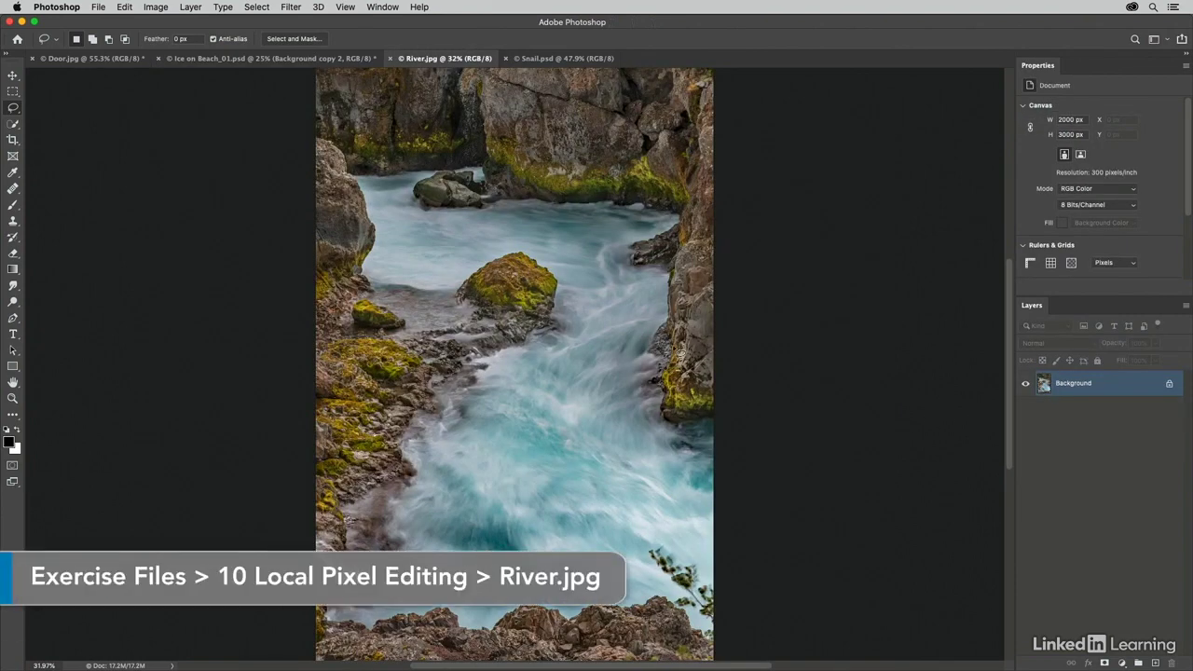
mouse_move(679, 548)
mouse_down()
mouse_move(647, 548)
mouse_move(654, 580)
mouse_move(715, 645)
mouse_move(731, 578)
mouse_move(718, 561)
mouse_up()
click(124, 6)
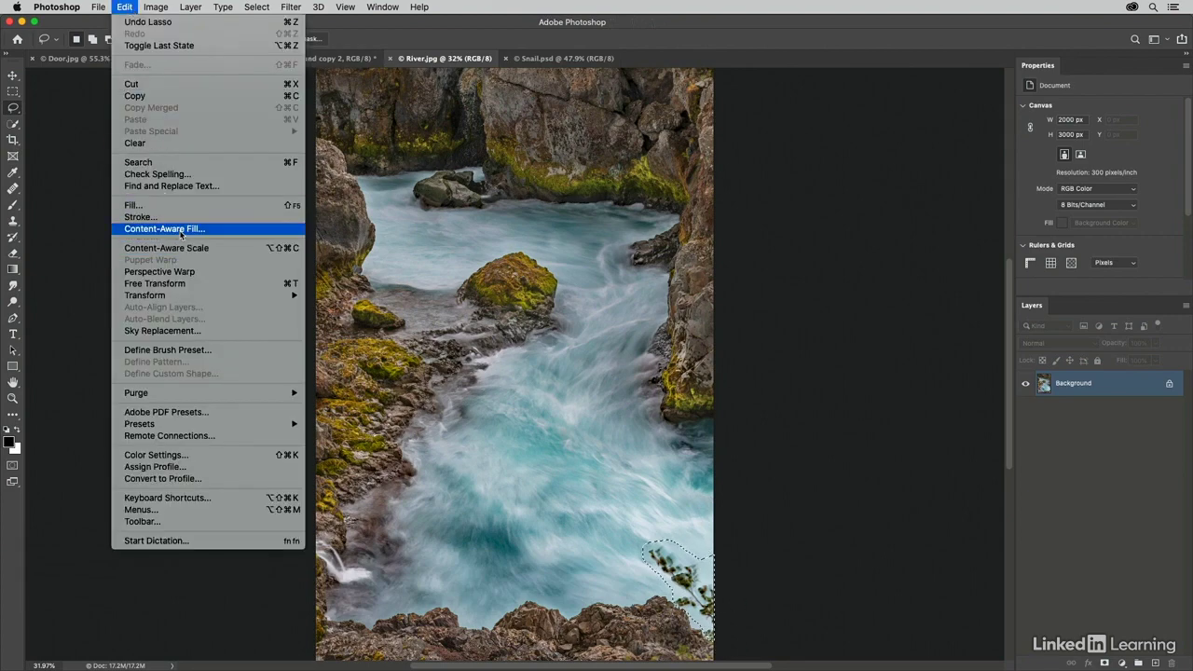
click(167, 228)
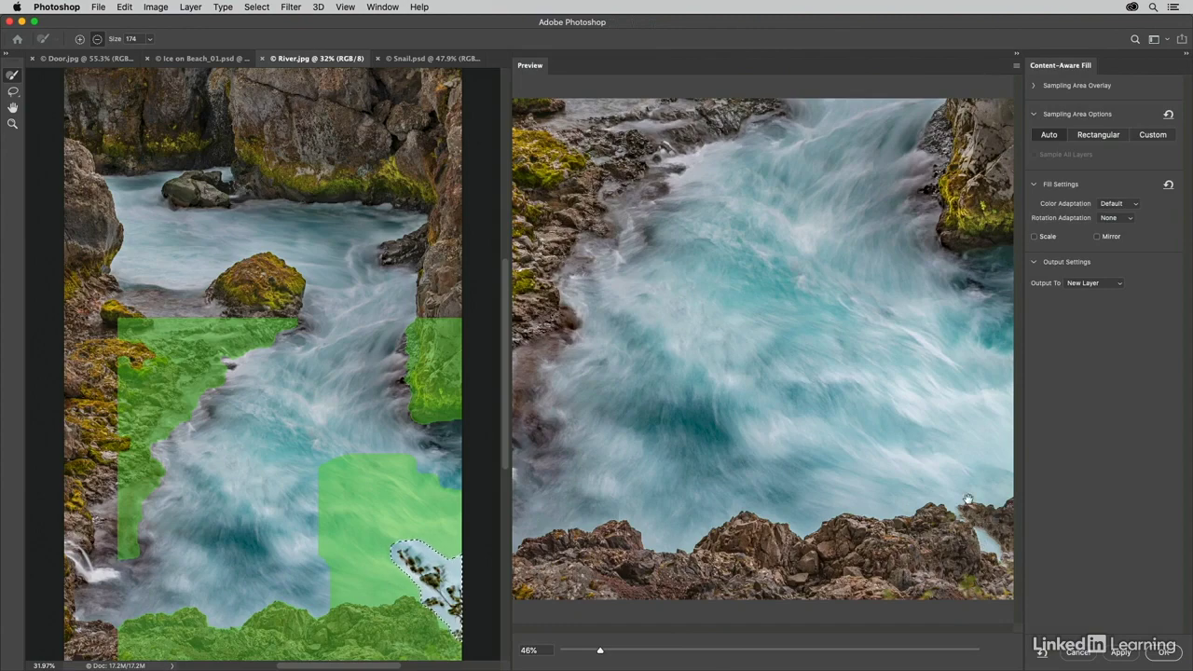
click(1079, 653)
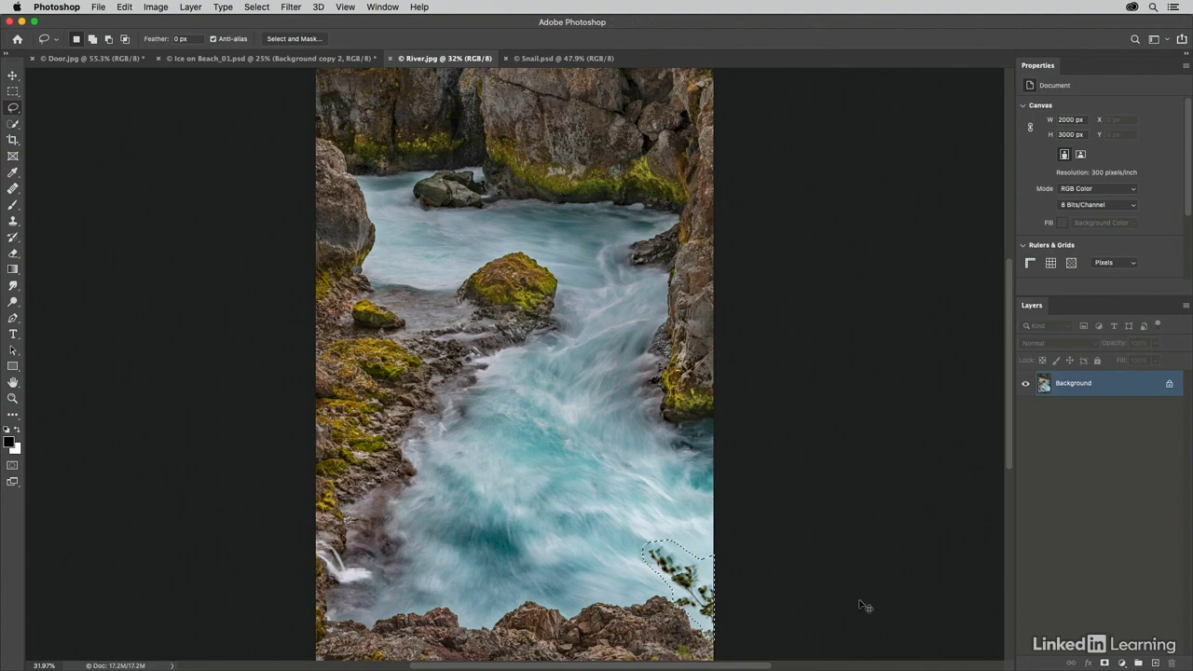
Clear the selection and, with a size 35 Clone Stamp brush, clone water over the leaves touching the top of the rocks.
key(super+1)
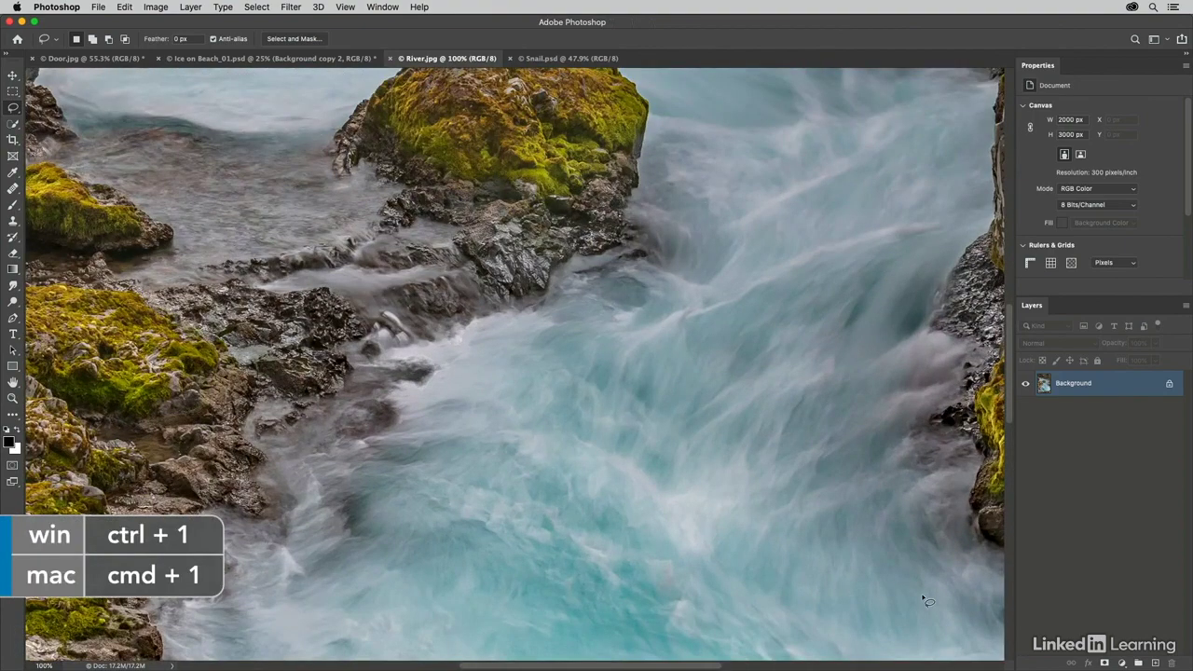
drag(937, 608, 628, 192)
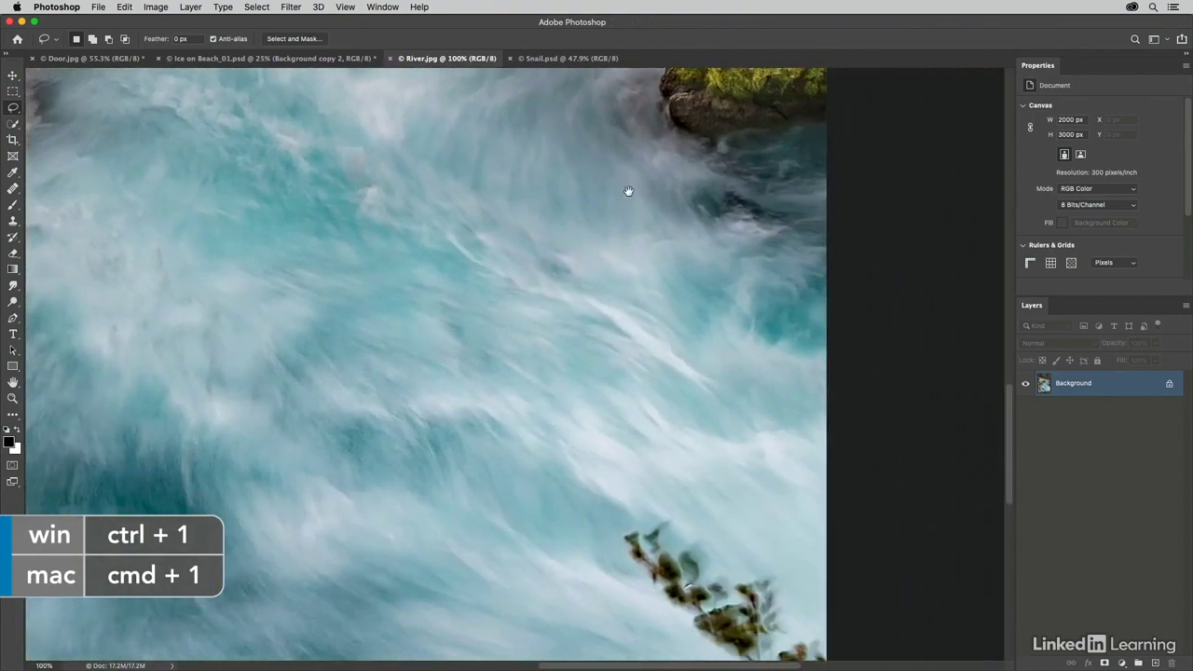
drag(695, 419, 724, 187)
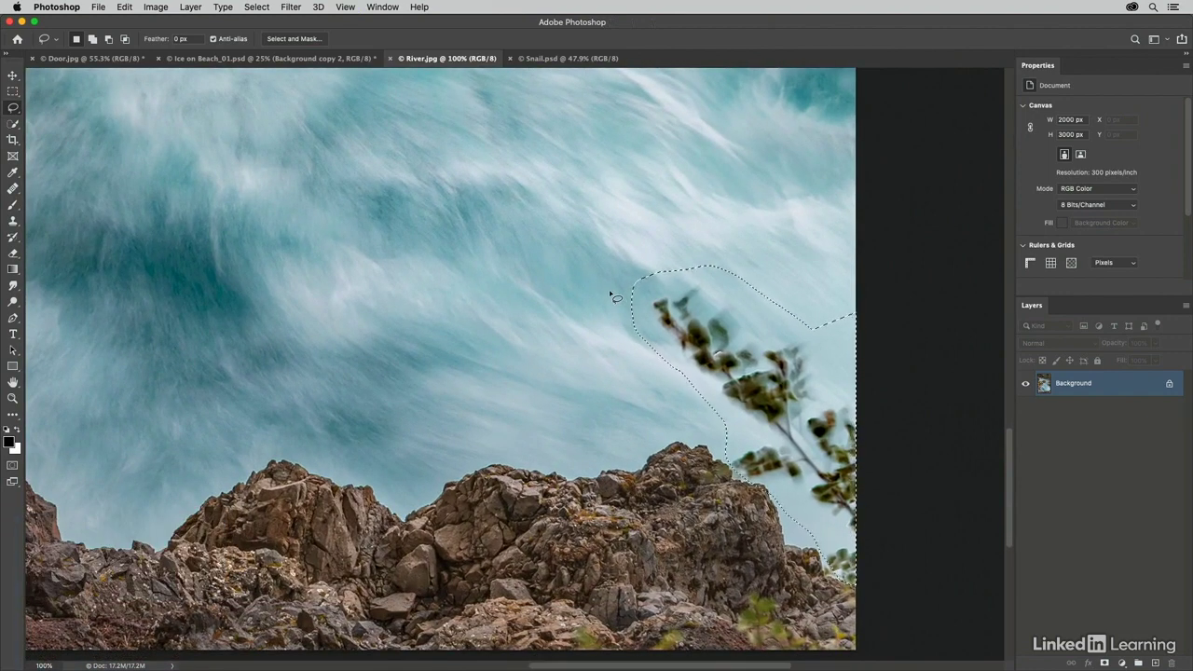
key(super+d)
key(s)
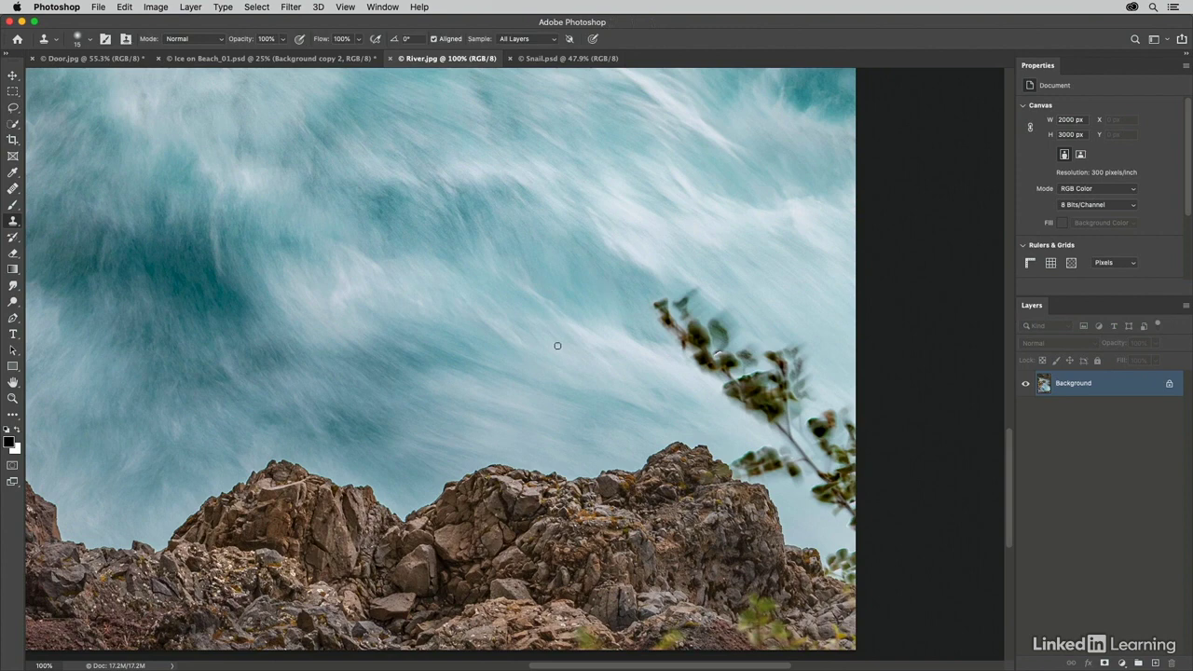
key(bracketright)
key(bracketright)
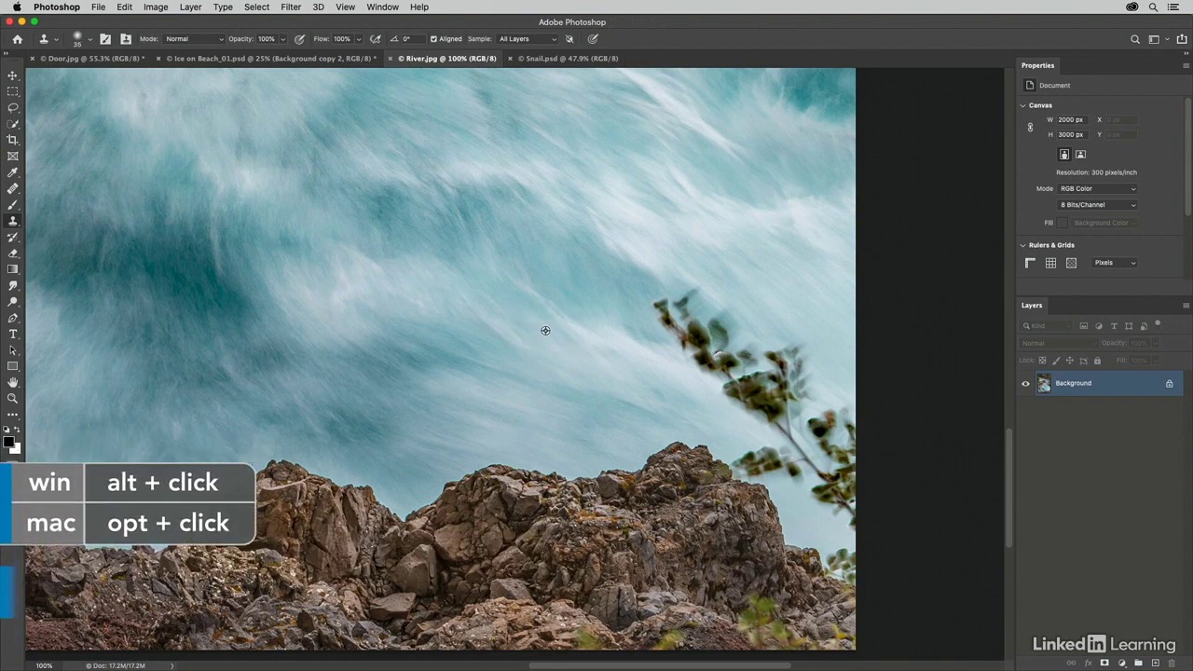
mouse_move(737, 458)
mouse_down()
mouse_move(754, 455)
mouse_move(773, 476)
mouse_up()
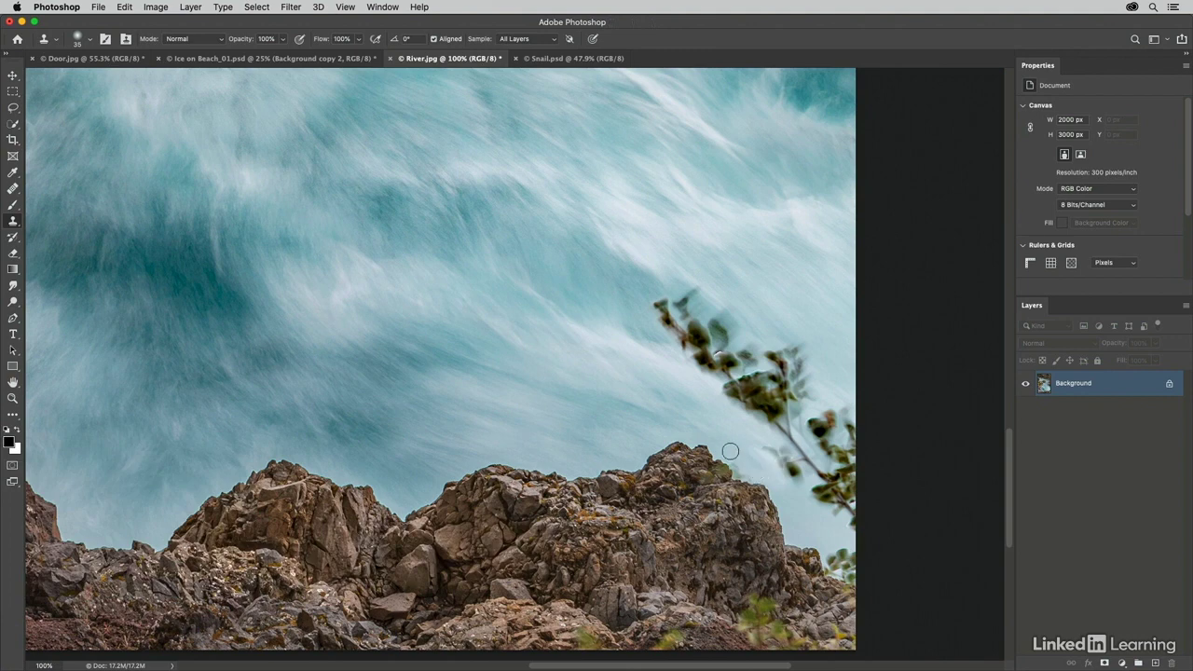
Reduce the Clone Stamp brush to size 10 and clone out the leaves overlapping the rocks at the photo's right edge.
key(bracketleft)
key(bracketleft)
key(bracketleft)
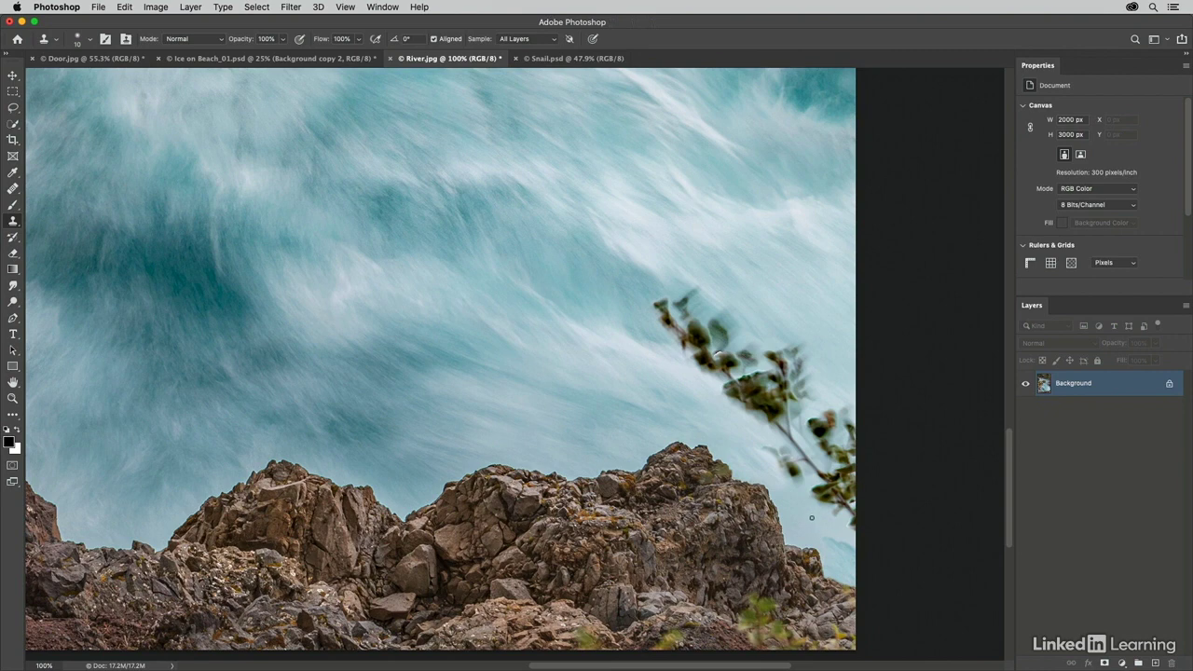
Lasso the remaining leafy branch over the water and apply Content-Aware Fill to a new layer, keeping the workspace open.
key(l)
mouse_move(866, 395)
mouse_down()
mouse_move(725, 290)
mouse_move(657, 283)
mouse_move(643, 325)
mouse_move(671, 373)
mouse_move(762, 452)
mouse_move(826, 562)
mouse_move(867, 591)
mouse_move(887, 513)
mouse_move(887, 404)
mouse_up()
click(124, 7)
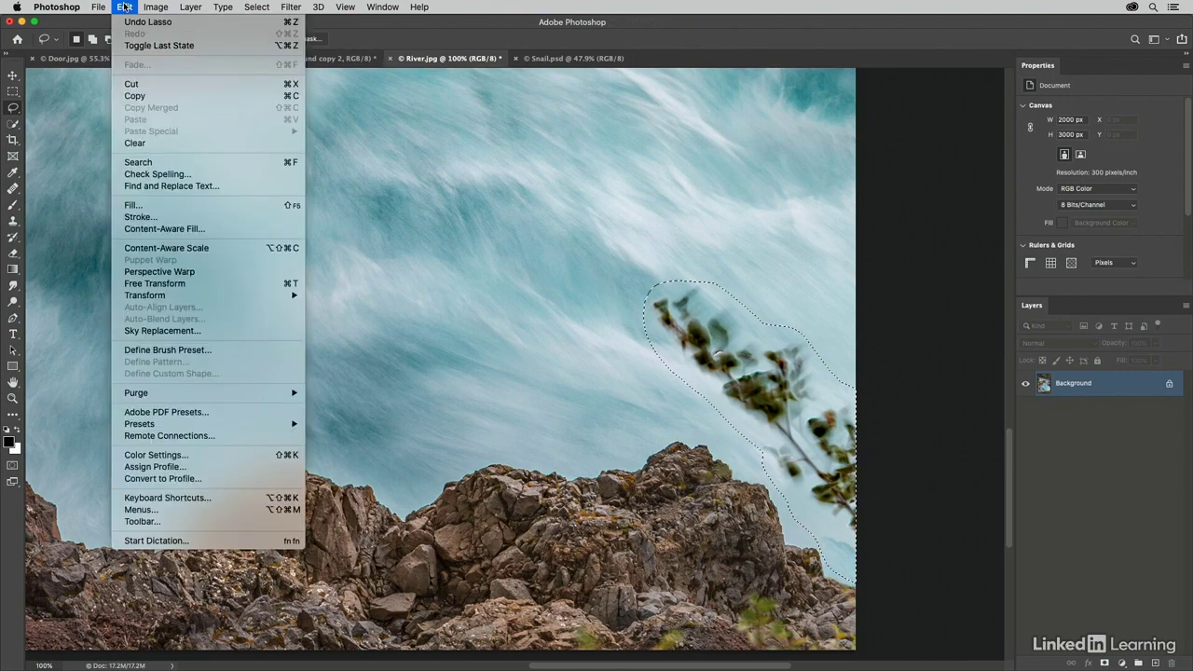
click(164, 228)
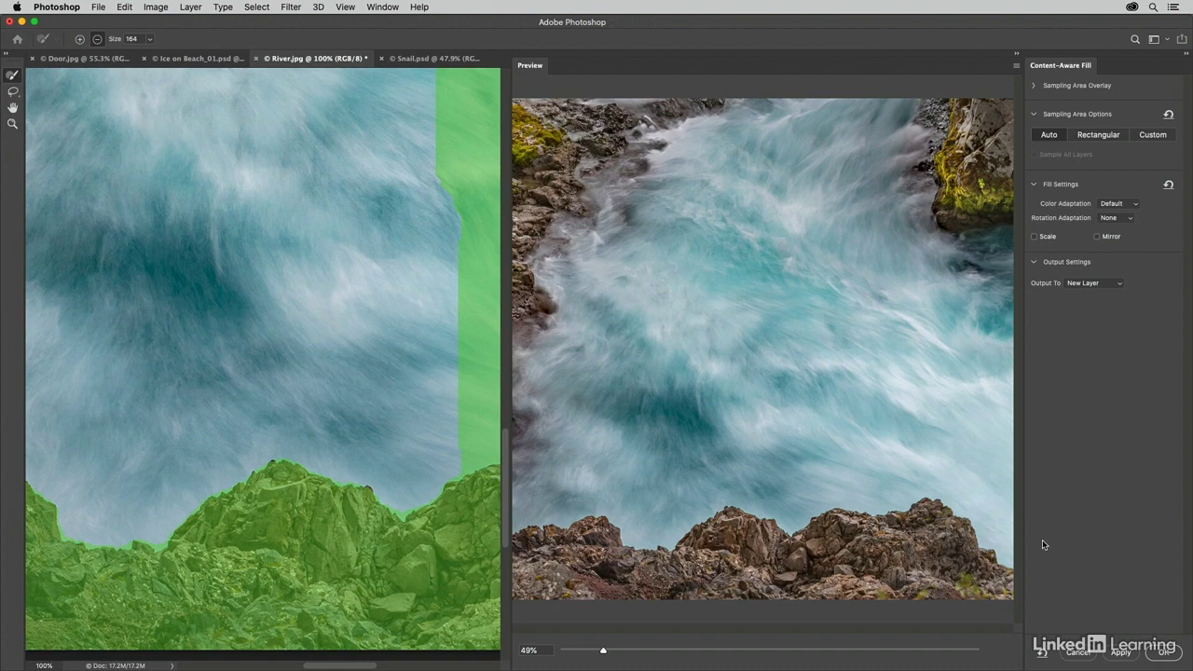
click(1121, 653)
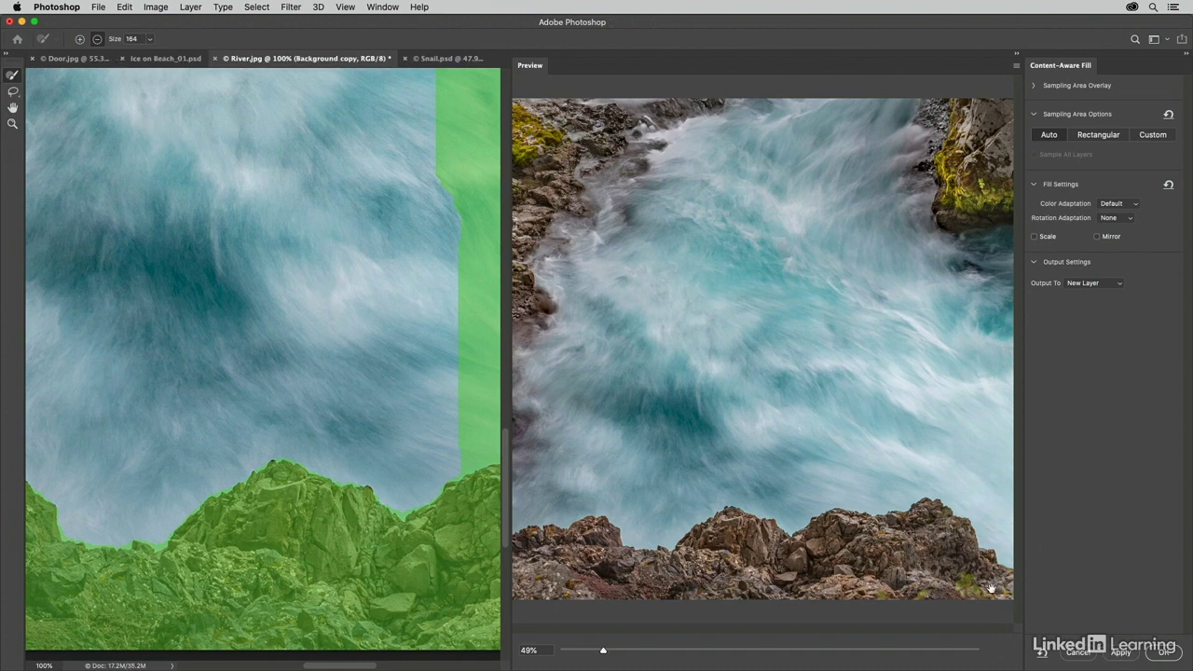
Lasso the green plants on the rocks in the photo's lower-right corner and apply the fill to another new layer.
click(12, 92)
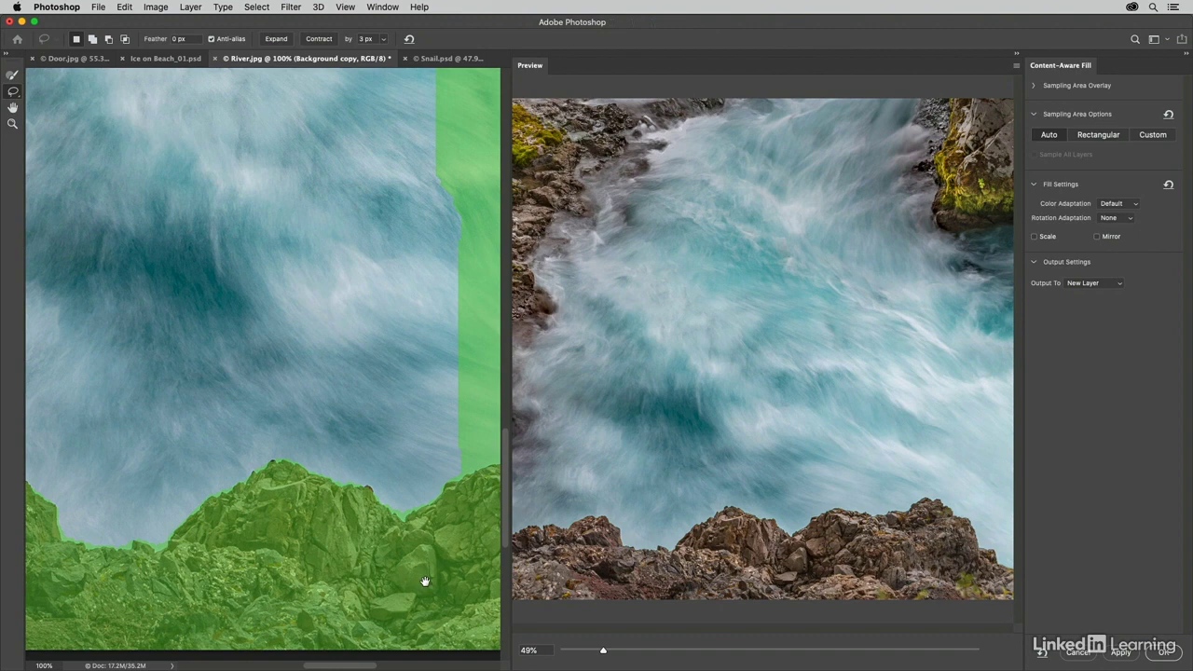
drag(425, 581, 154, 559)
drag(362, 544, 183, 534)
mouse_move(343, 559)
mouse_down()
mouse_move(303, 550)
mouse_move(297, 580)
mouse_move(293, 614)
mouse_move(306, 626)
mouse_move(422, 630)
mouse_move(431, 614)
mouse_move(405, 588)
mouse_move(337, 562)
mouse_up()
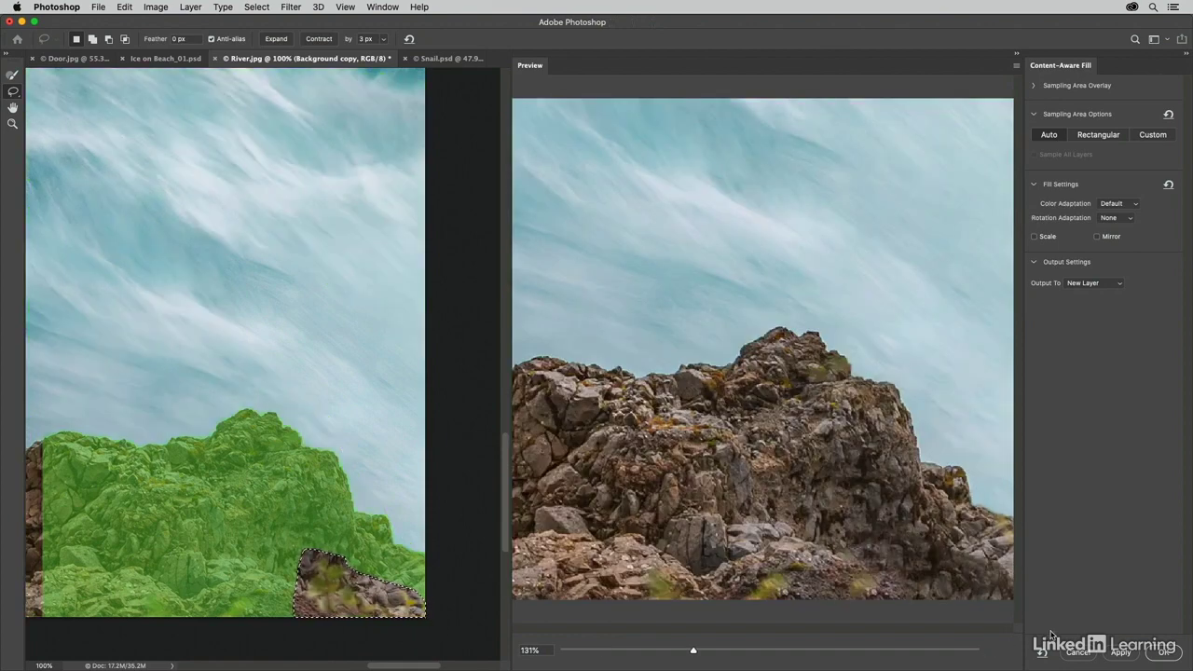
click(1120, 652)
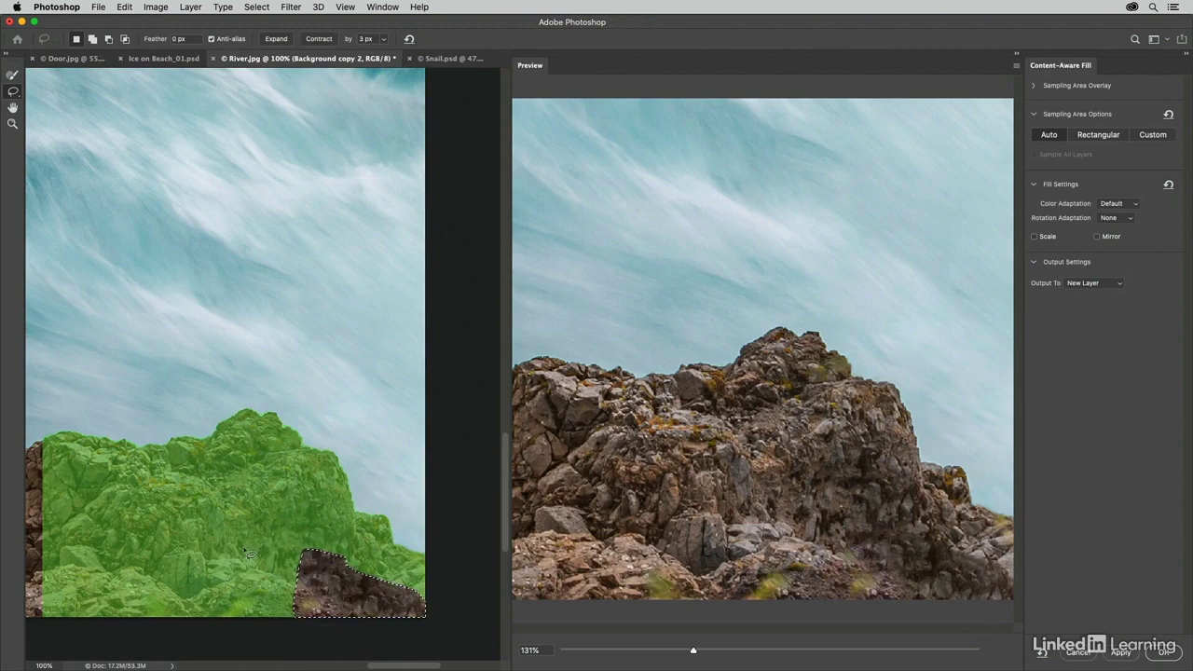
Lasso the yellow-green plants along the photo's lower edge, beside the corner already filled, and apply the fill to a new layer.
drag(240, 544, 391, 514)
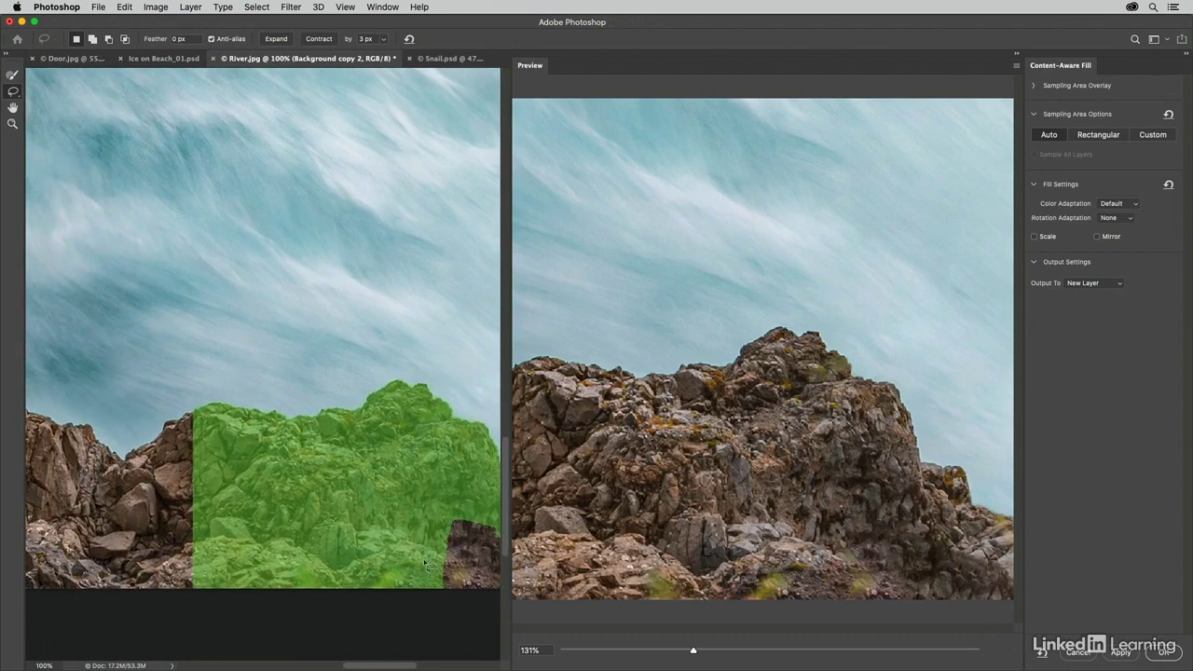
mouse_move(425, 565)
mouse_down()
mouse_move(371, 576)
mouse_move(285, 562)
mouse_move(278, 584)
mouse_move(406, 598)
mouse_move(416, 567)
mouse_up()
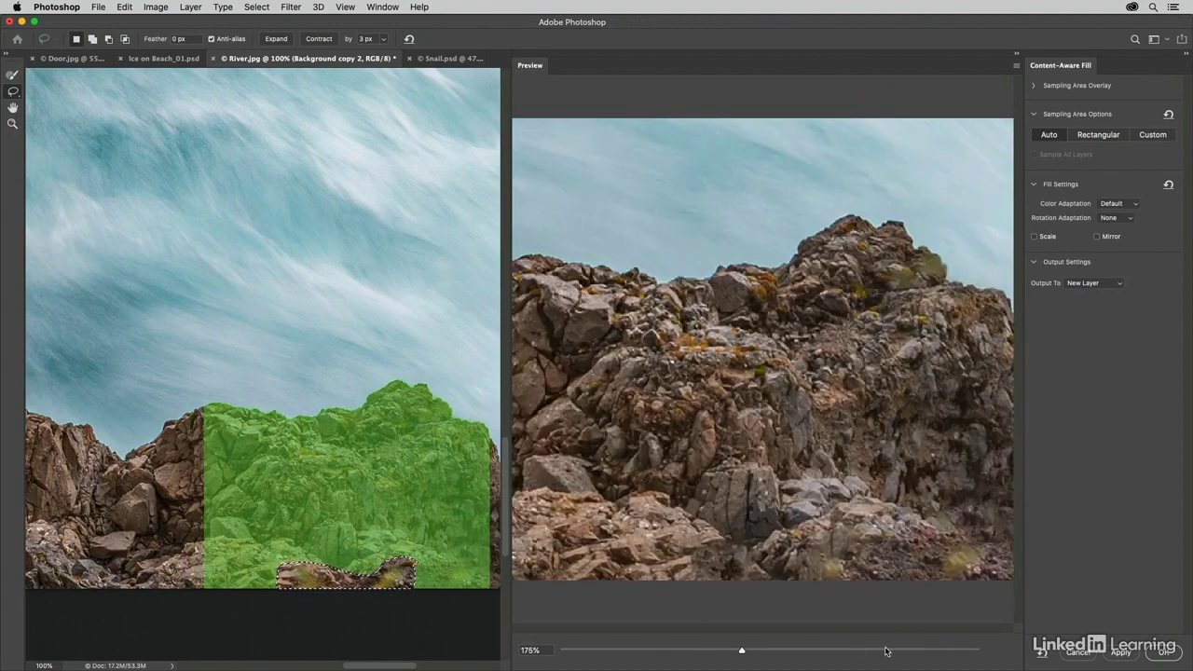
click(1120, 652)
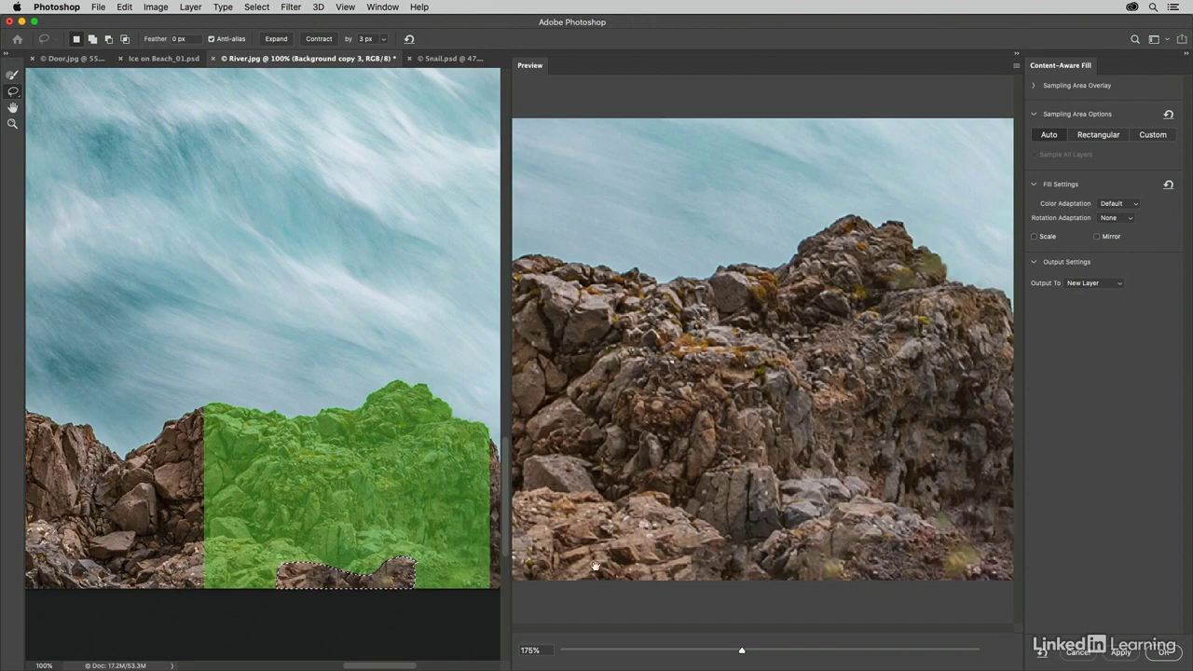
Lasso and fill the small leftover patch on the lower rocks on a new layer, and finish Content-Aware Fill.
drag(413, 532, 302, 507)
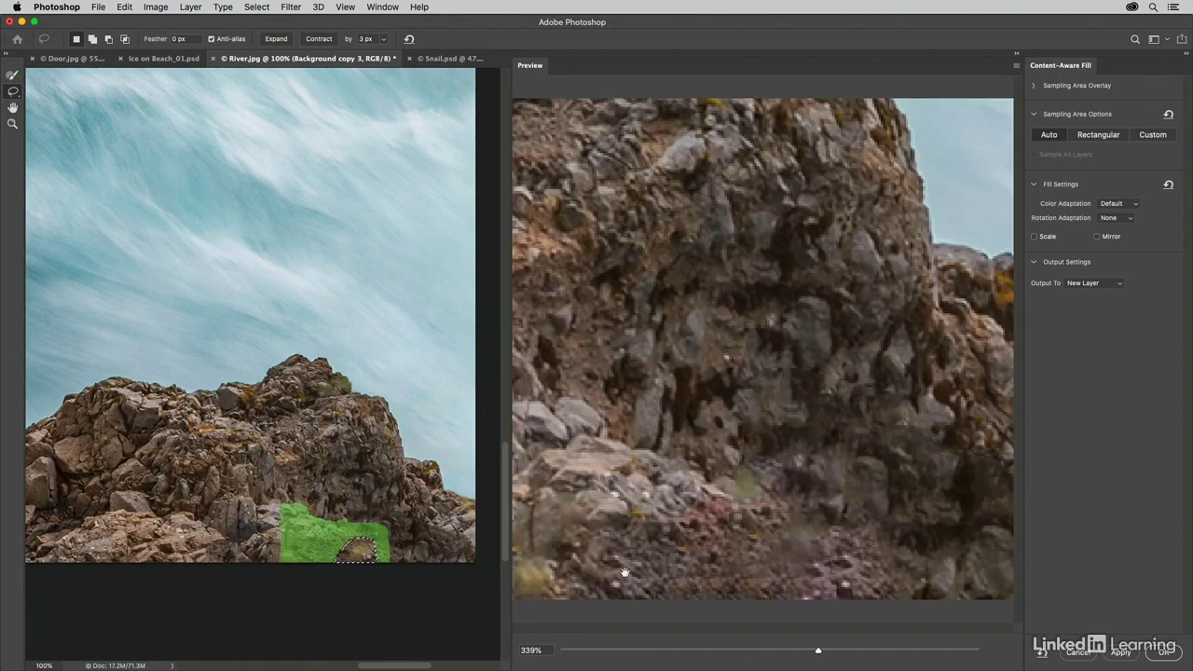
click(1122, 653)
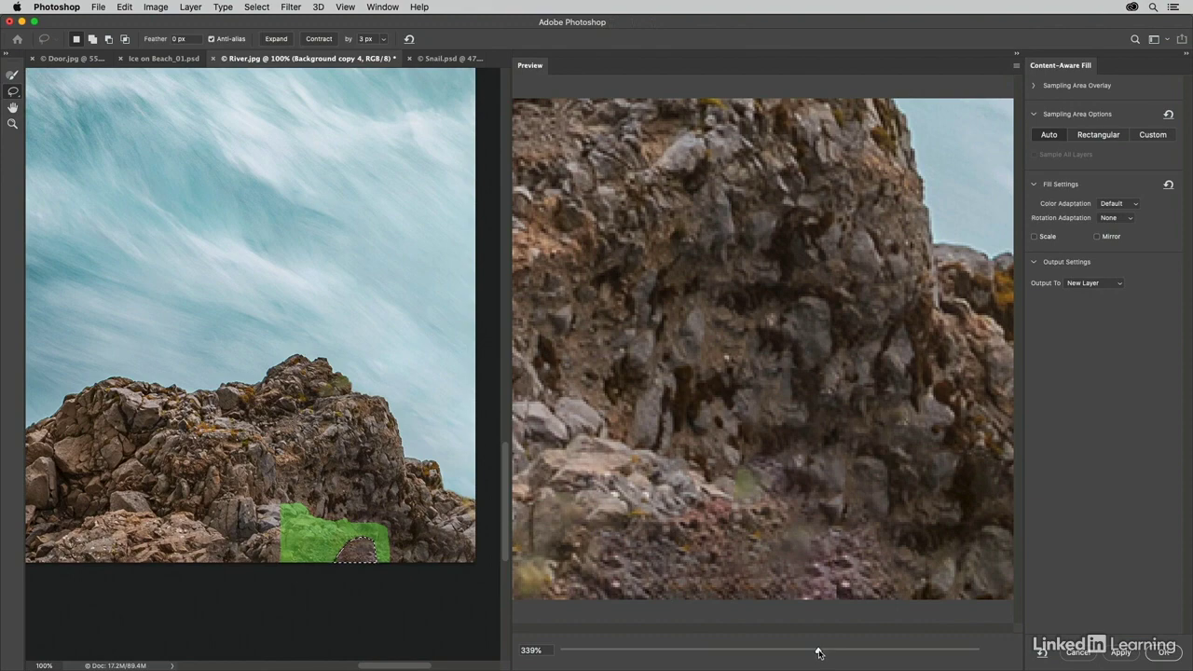
drag(818, 652, 755, 653)
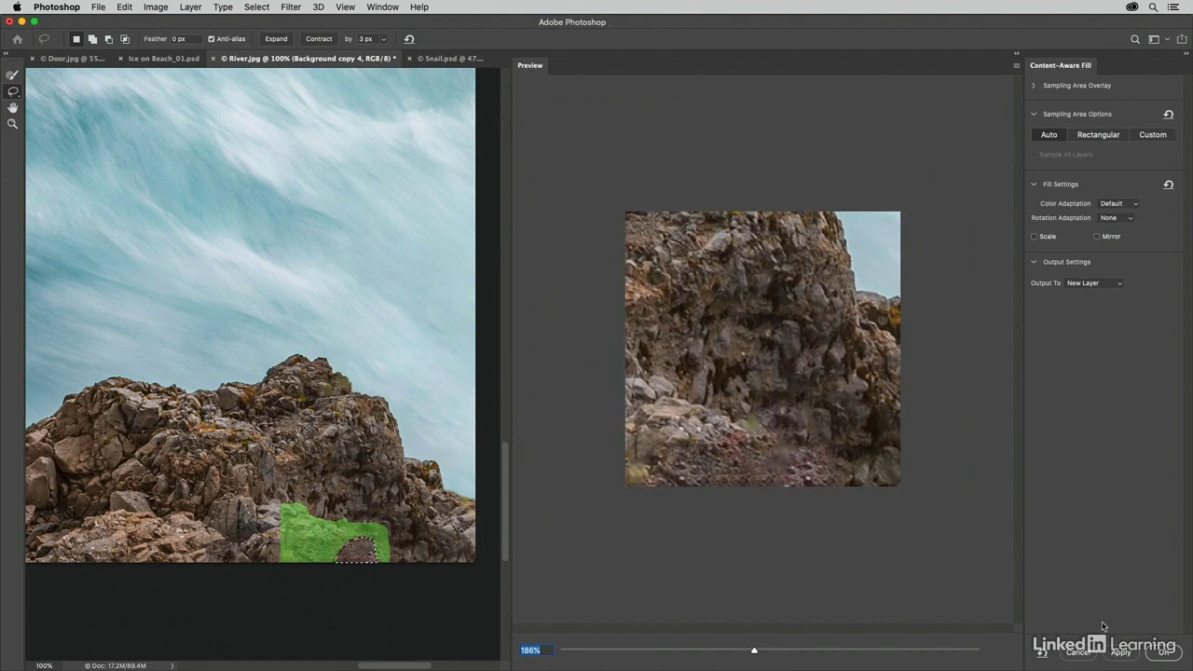
click(1167, 652)
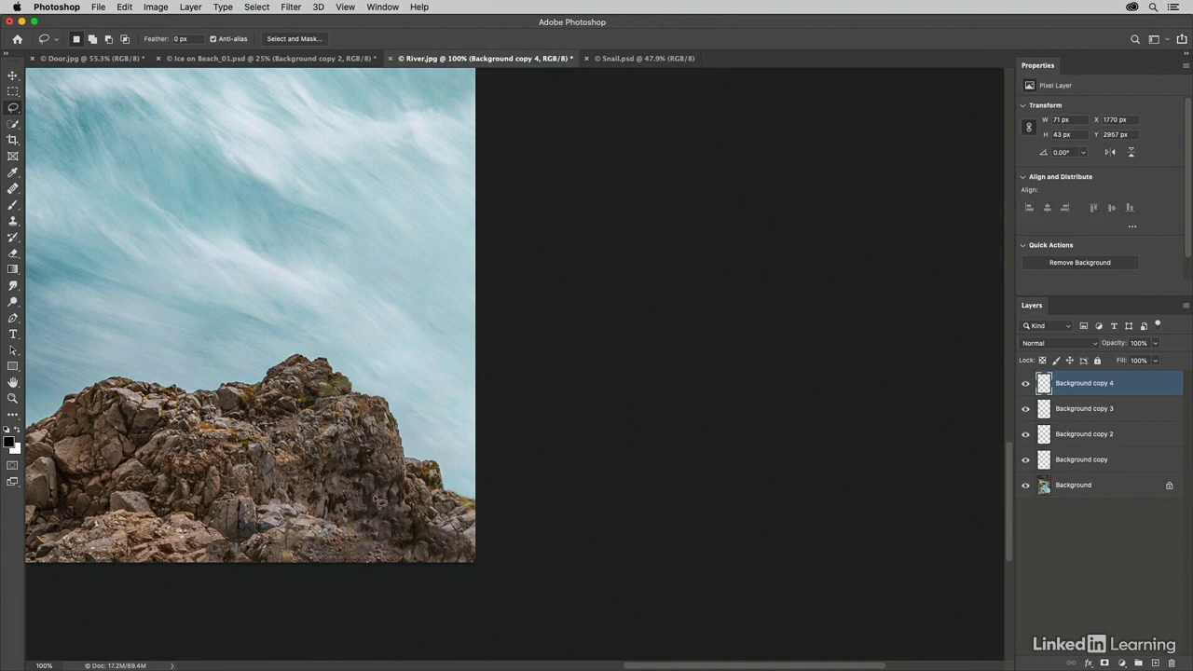
Retouch the leftover green and reddish spots on the lower-right rocks with the Spot Healing Brush.
drag(364, 491, 812, 527)
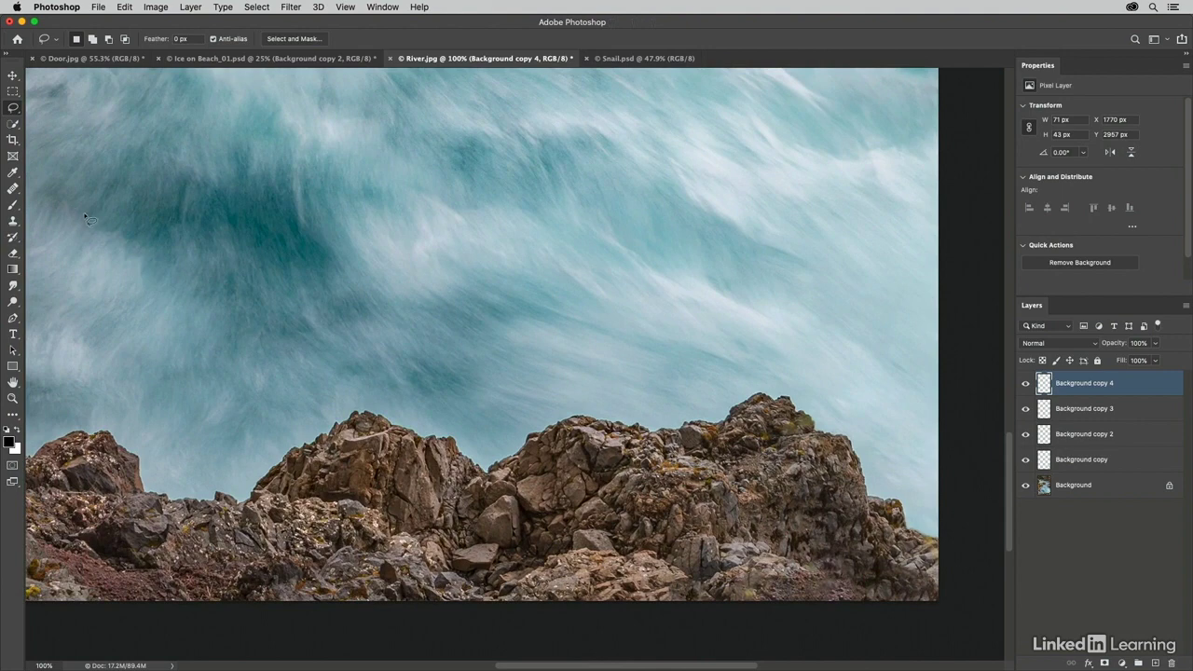
click(18, 192)
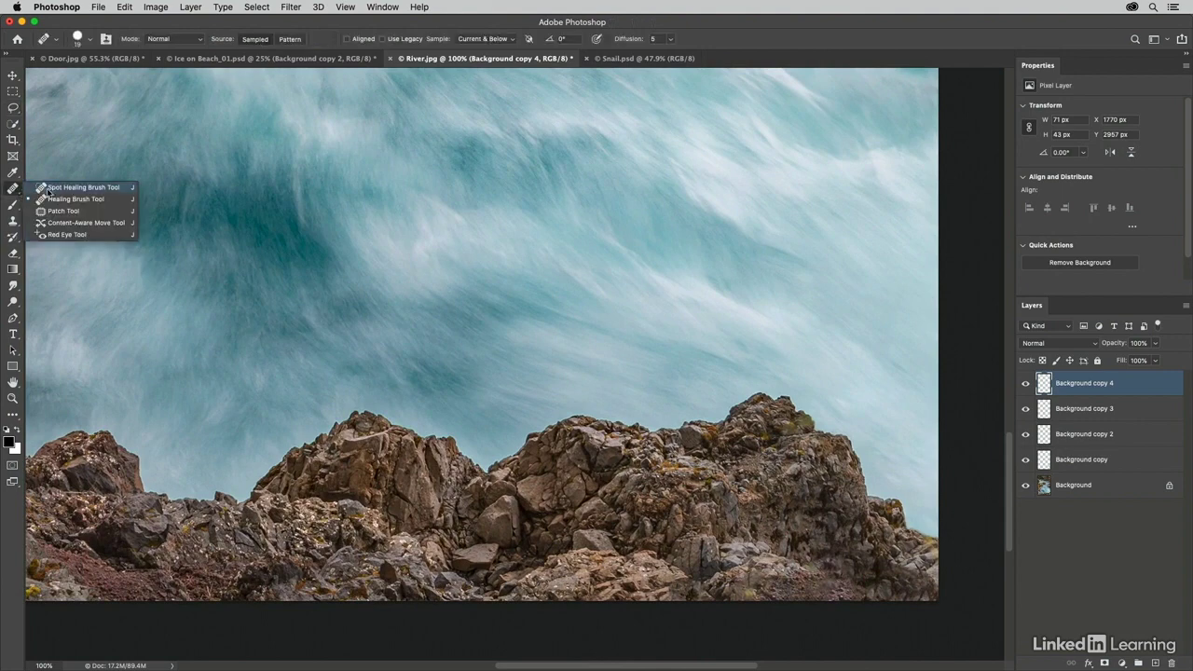
click(52, 192)
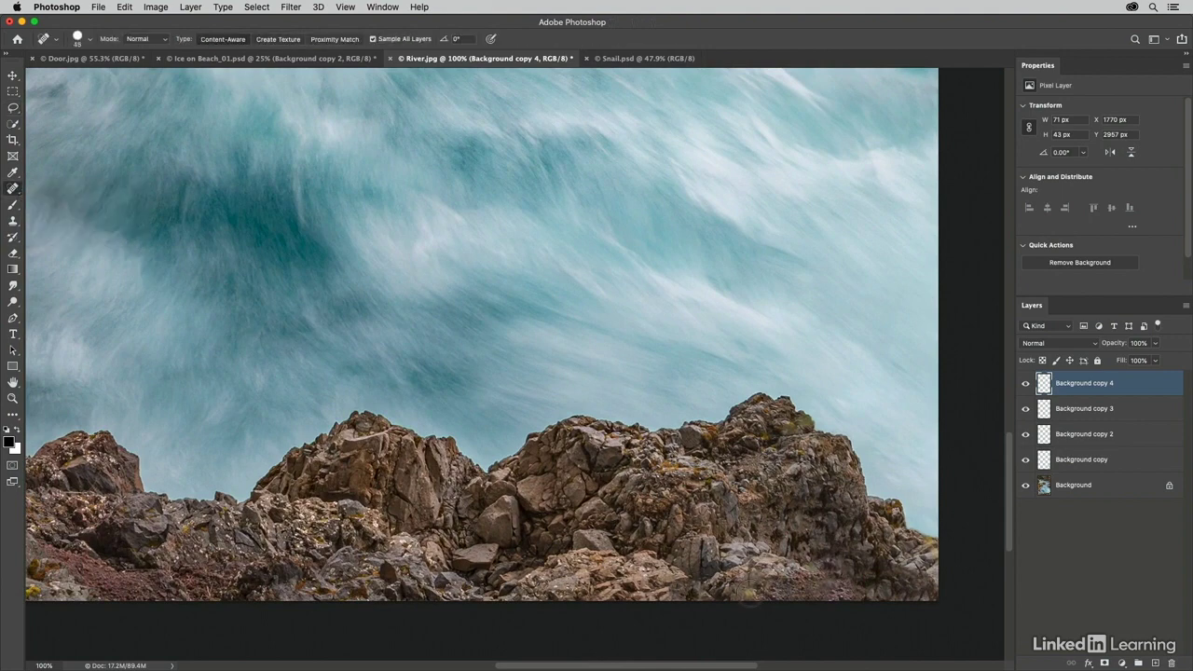
mouse_move(750, 592)
mouse_down()
mouse_move(848, 592)
mouse_move(867, 613)
mouse_move(829, 583)
mouse_move(776, 613)
mouse_move(841, 587)
mouse_up()
click(829, 583)
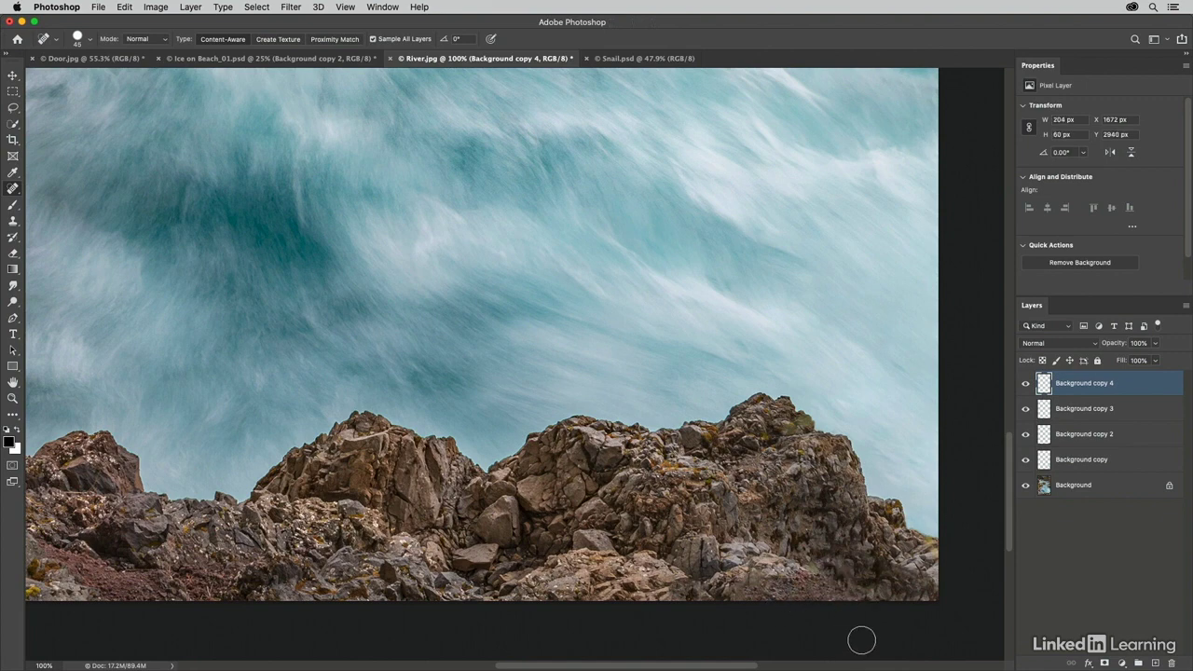
Compare before and after by showing only the Background layer and redisplaying all layers.
click(1026, 486)
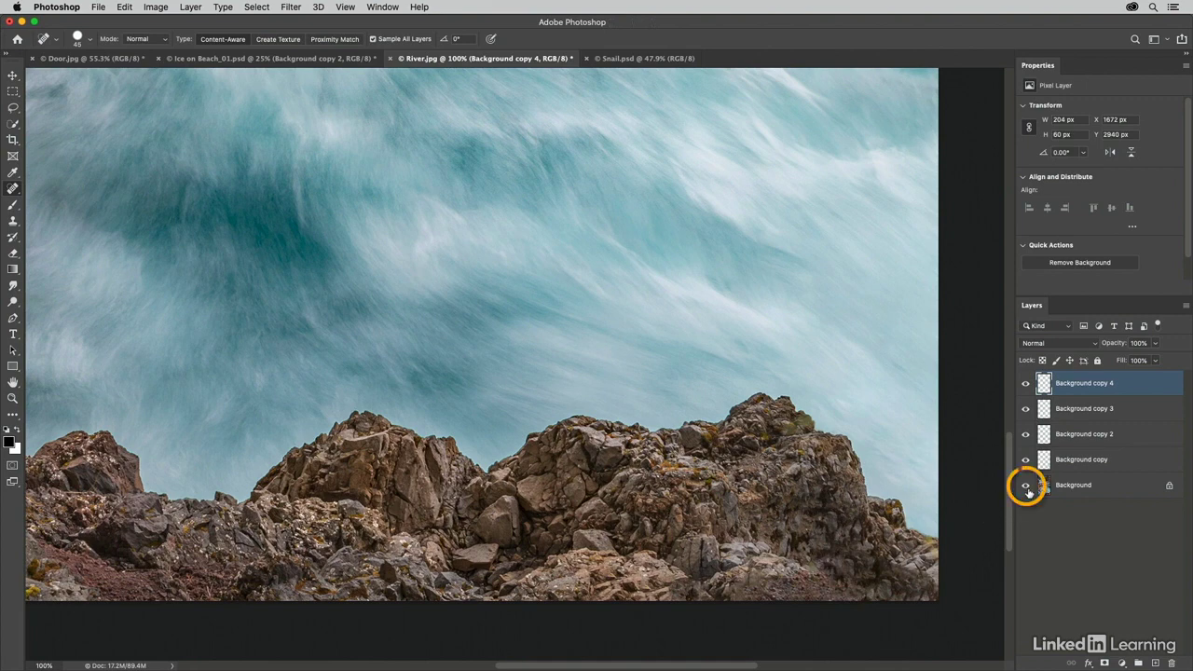
alt+click(1026, 487)
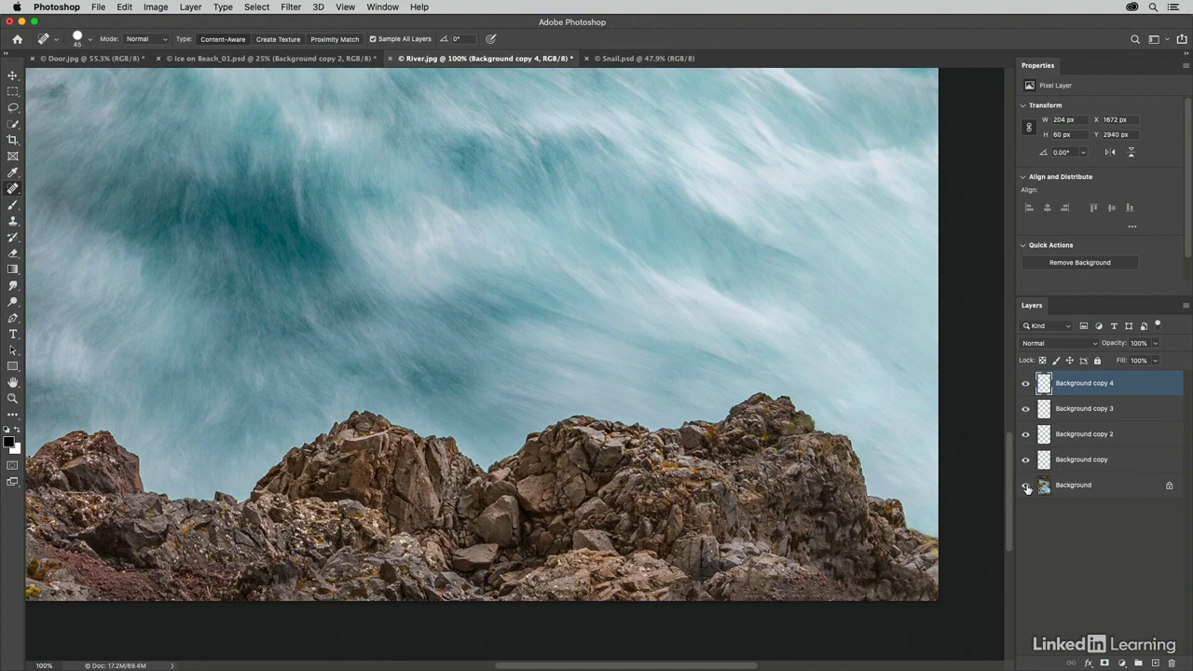
In Snail.psd, lasso the pale blemish interrupting the shell's stripes and open the selection in Content-Aware Fill.
click(630, 60)
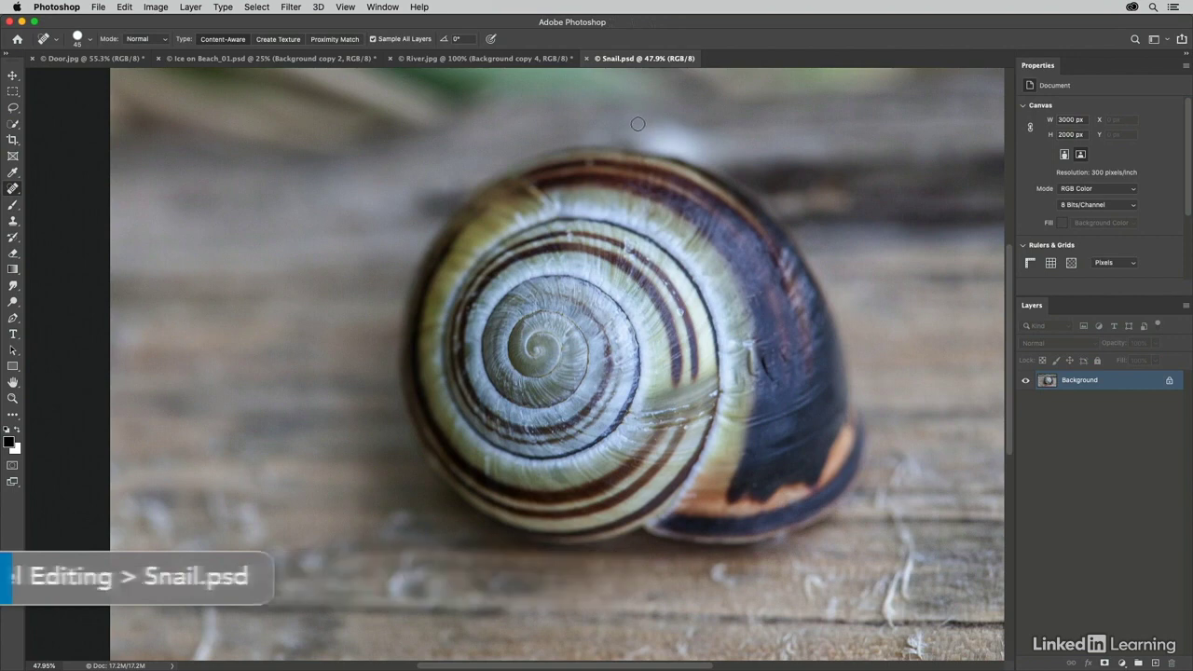
key(l)
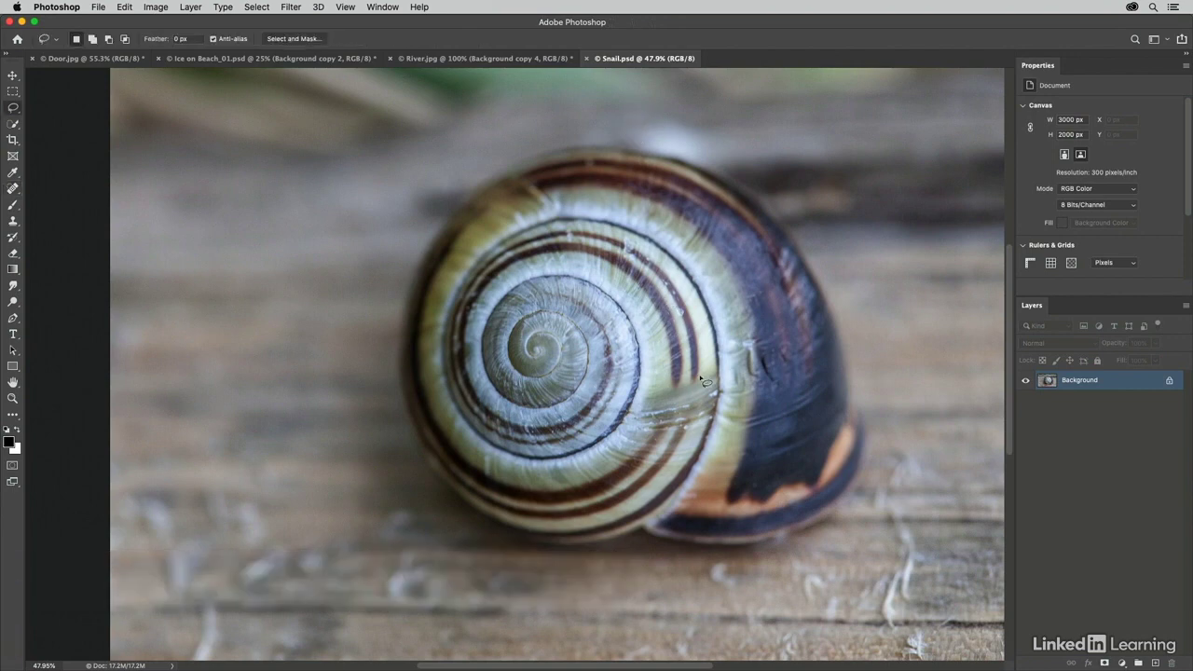
mouse_move(719, 372)
mouse_down()
mouse_move(644, 386)
mouse_move(630, 434)
mouse_move(702, 437)
mouse_move(719, 373)
mouse_up()
click(125, 7)
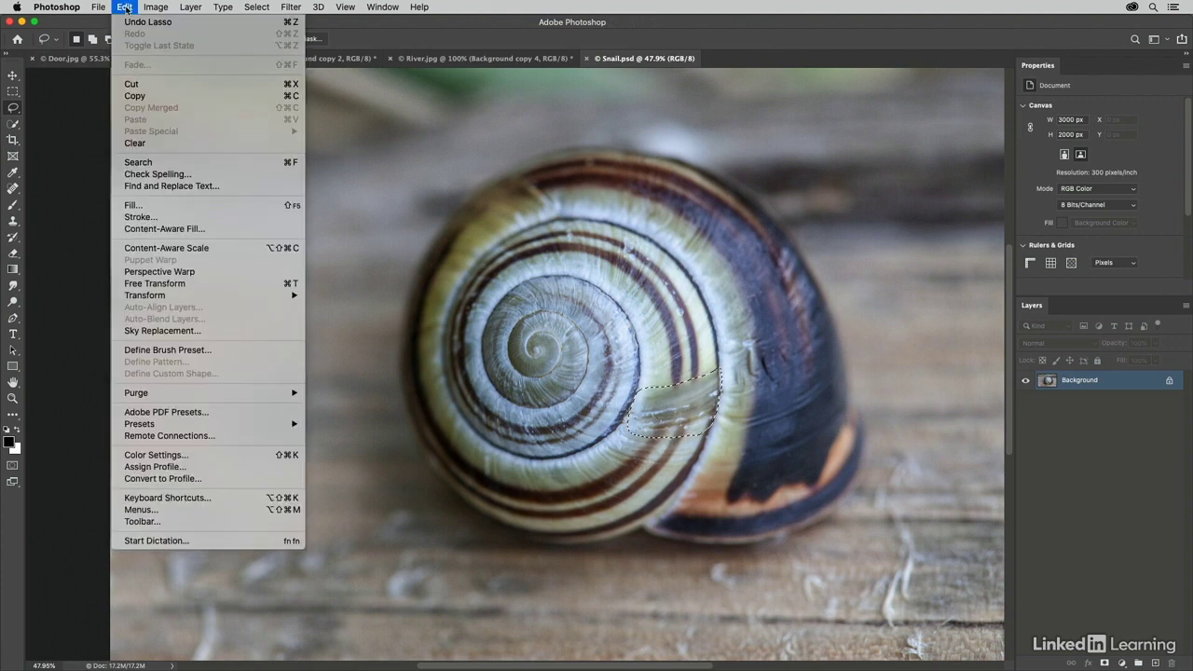
click(195, 229)
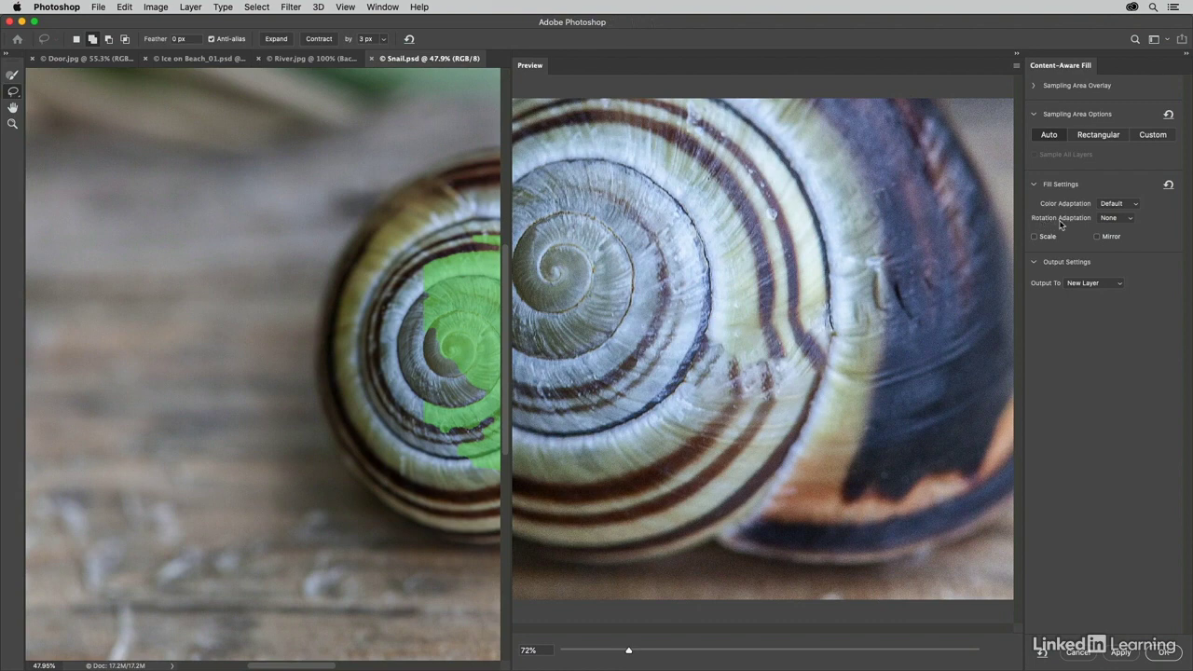
drag(474, 280, 195, 258)
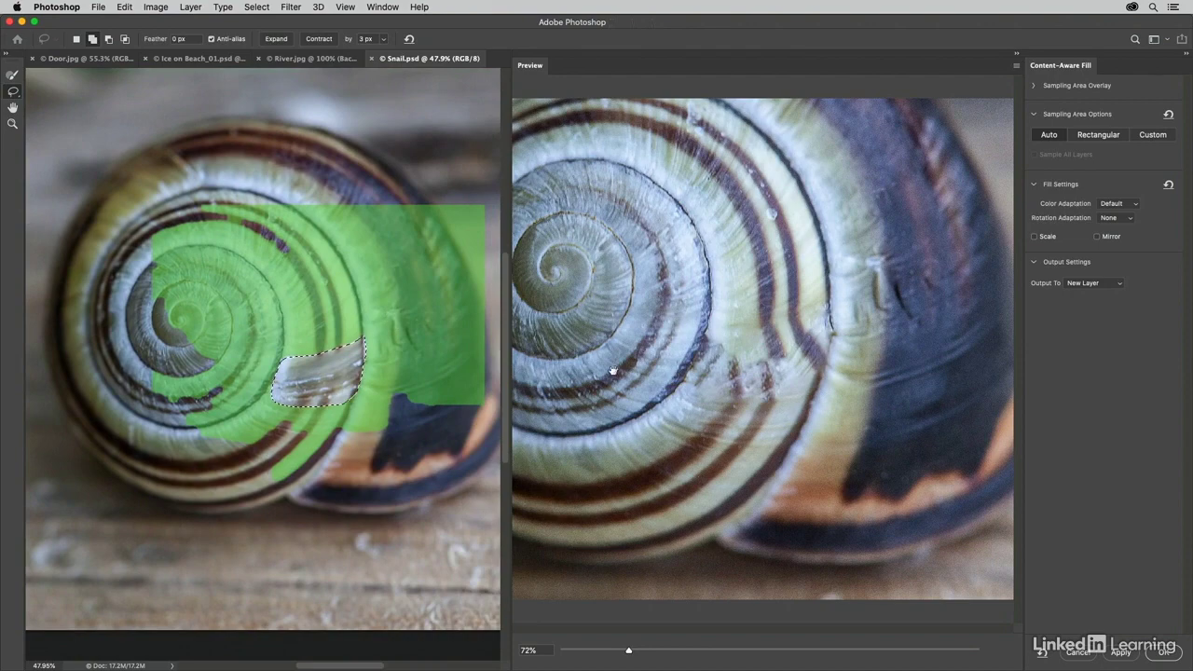
Try Low Rotation Adaptation for the shell fill, proceeding with Auto sampling.
click(1122, 219)
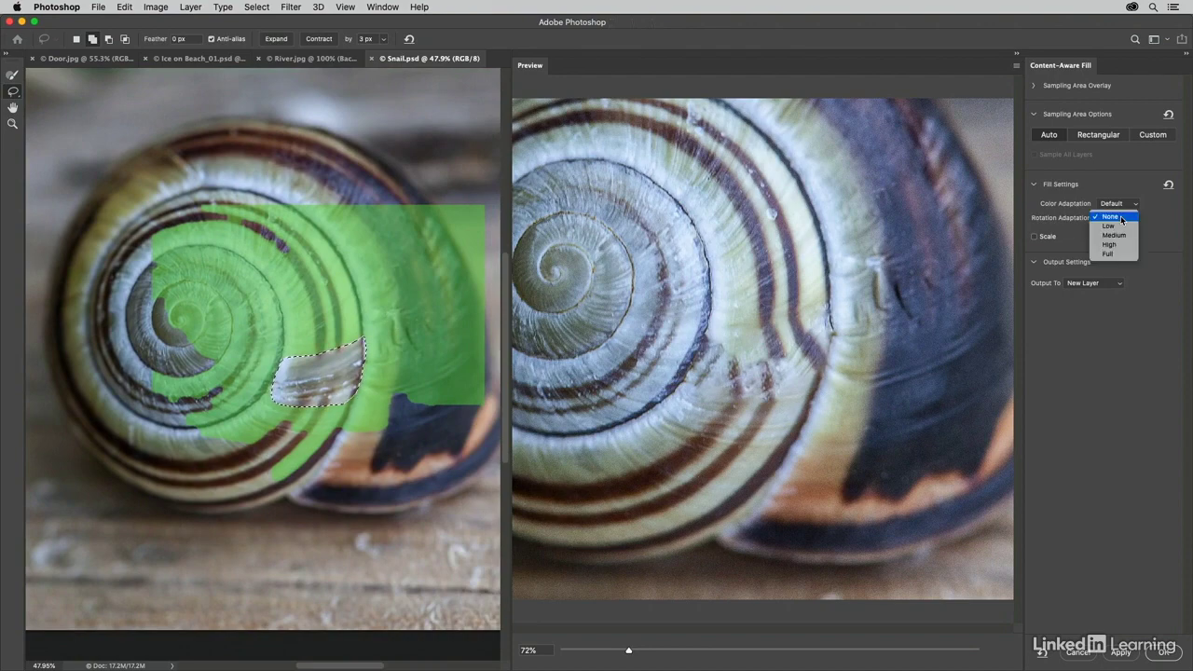
click(1121, 226)
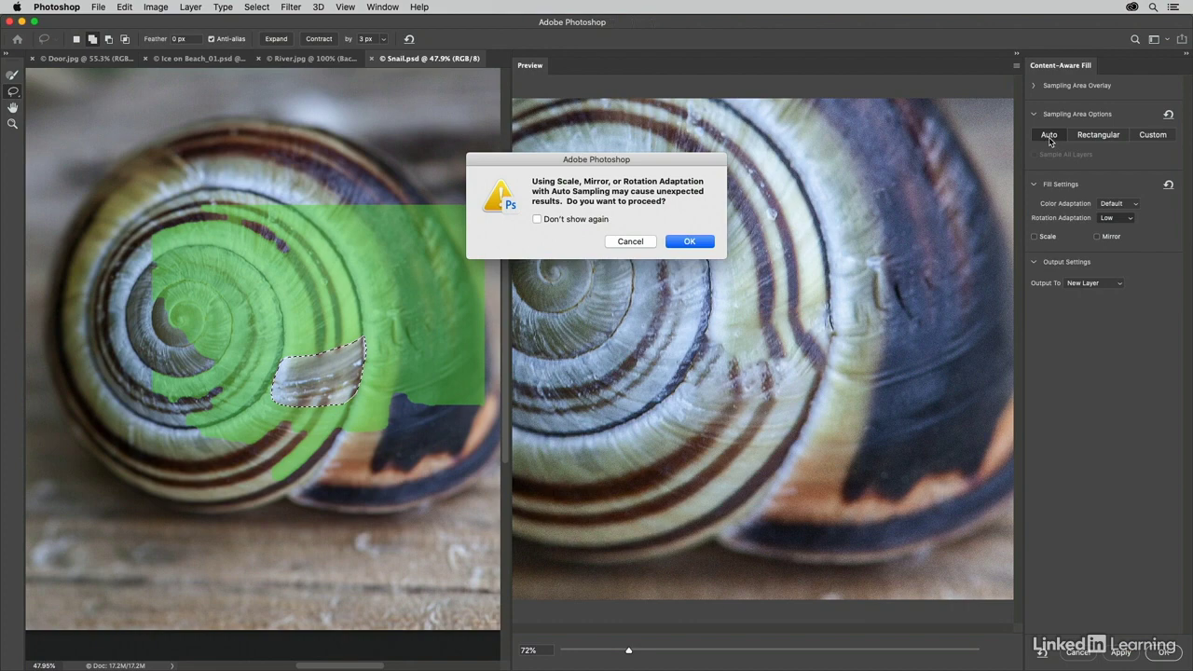
click(689, 241)
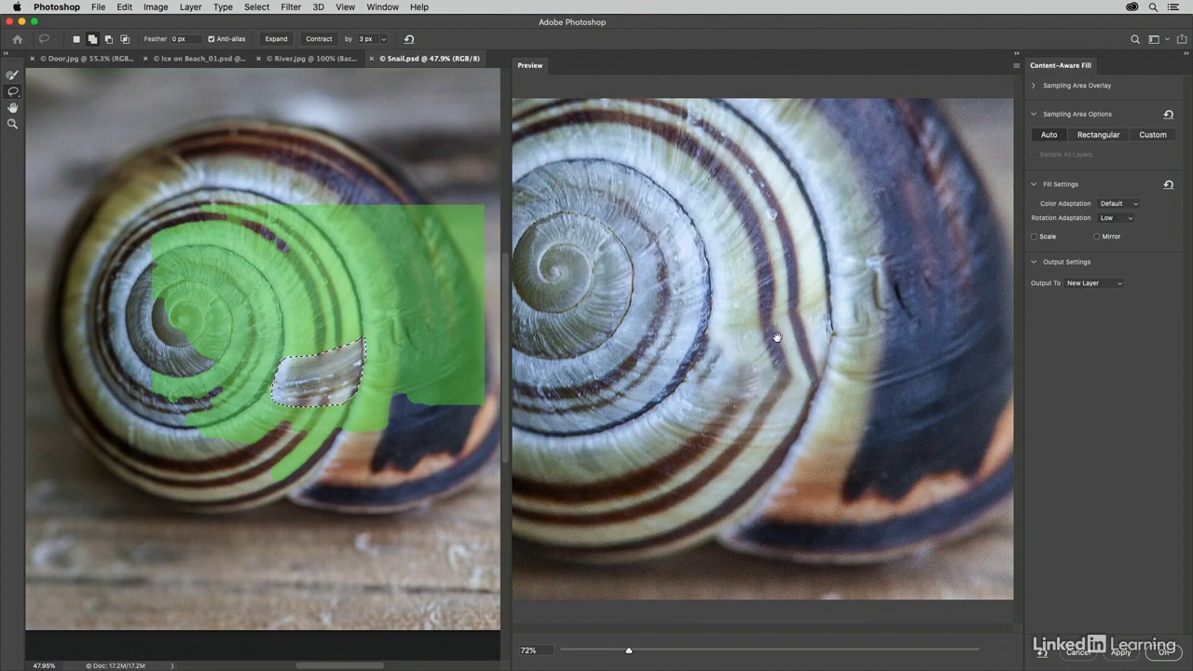
Set the shell fill's Rotation Adaptation to High with Scale enabled, and suppress further warnings about Auto sampling.
click(1111, 220)
click(1111, 236)
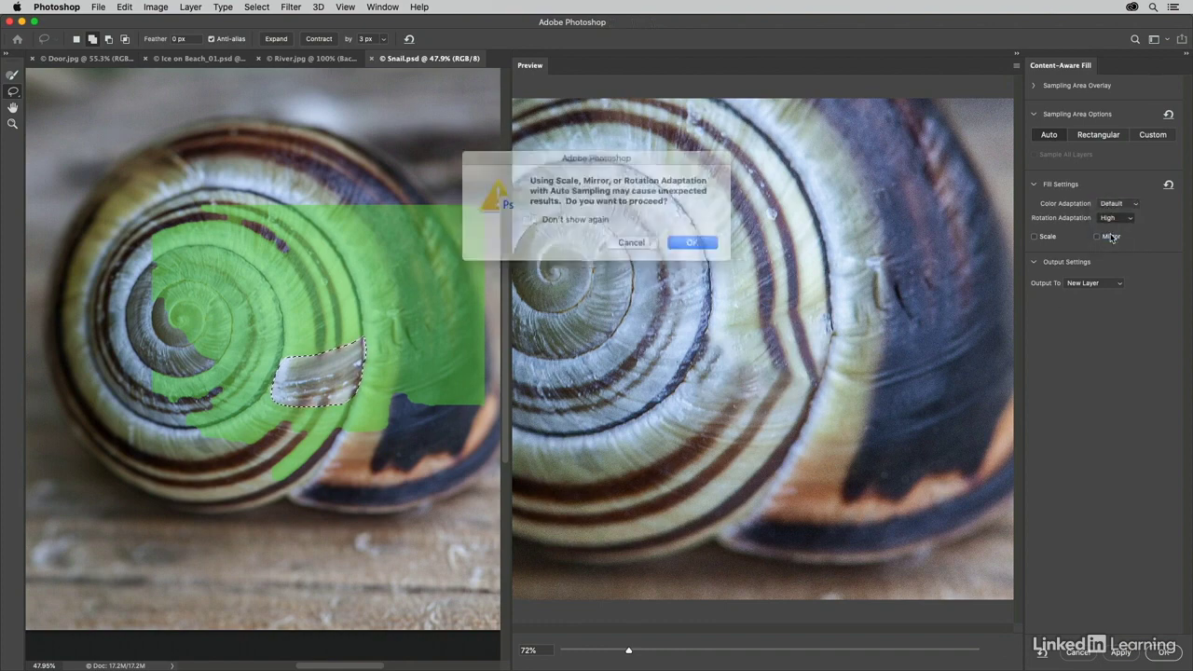
click(573, 221)
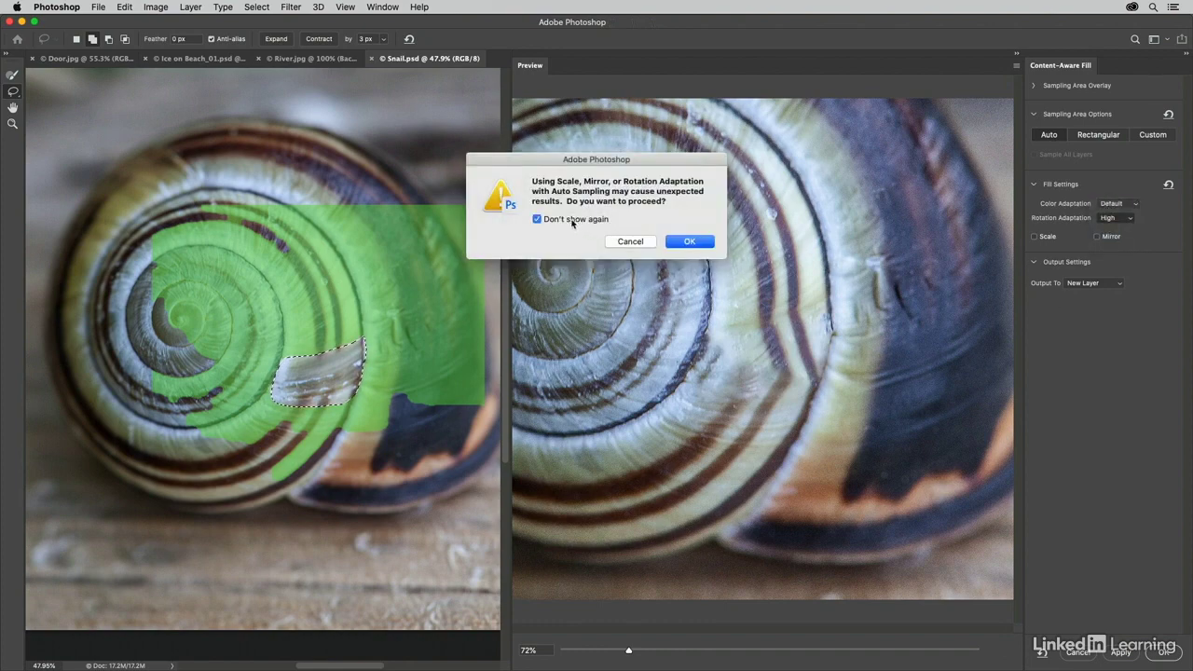
click(690, 242)
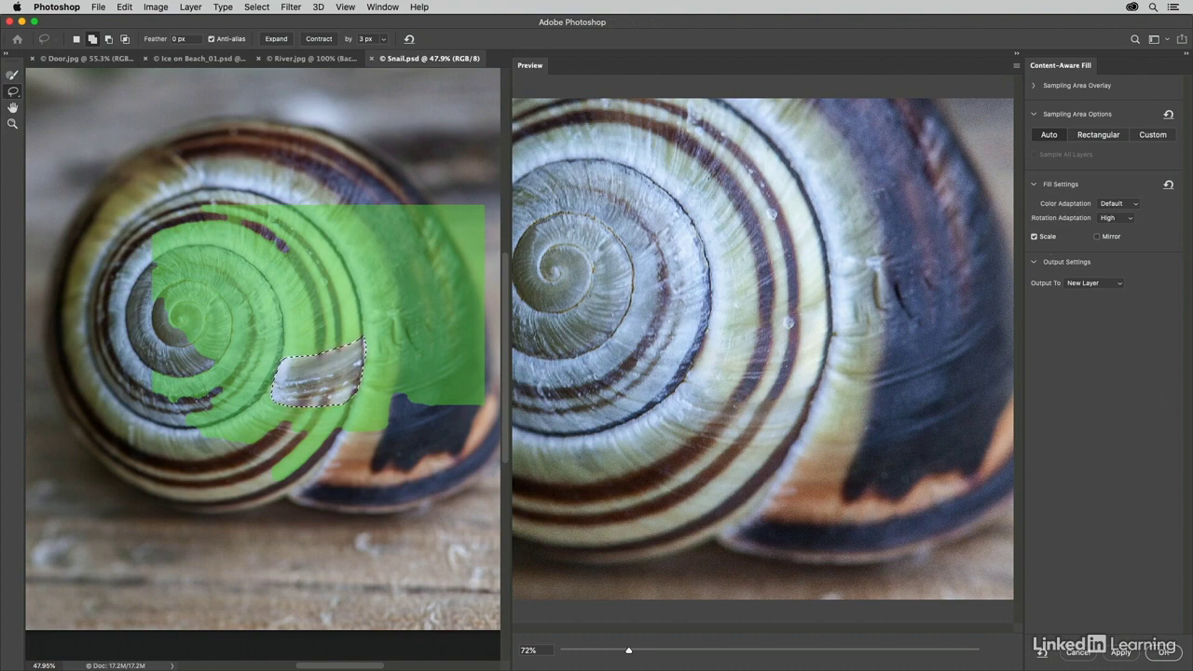
Output the shell fill to a new layer and deselect, toggling that layer's visibility to compare before and after.
click(1164, 652)
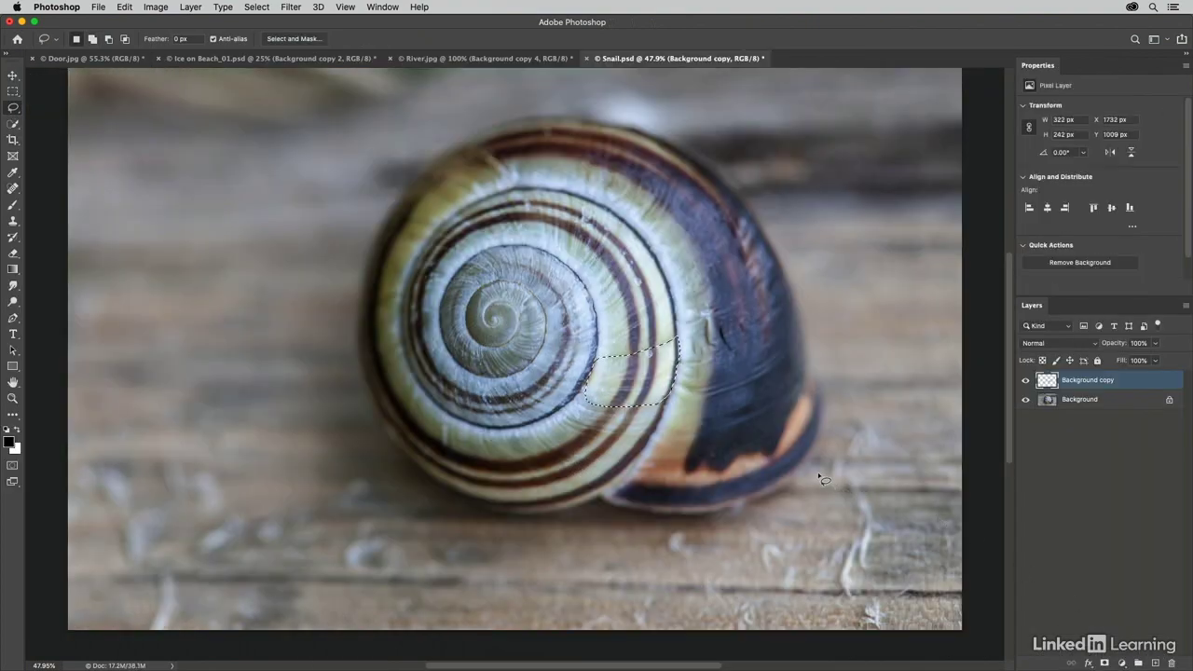
key(super+d)
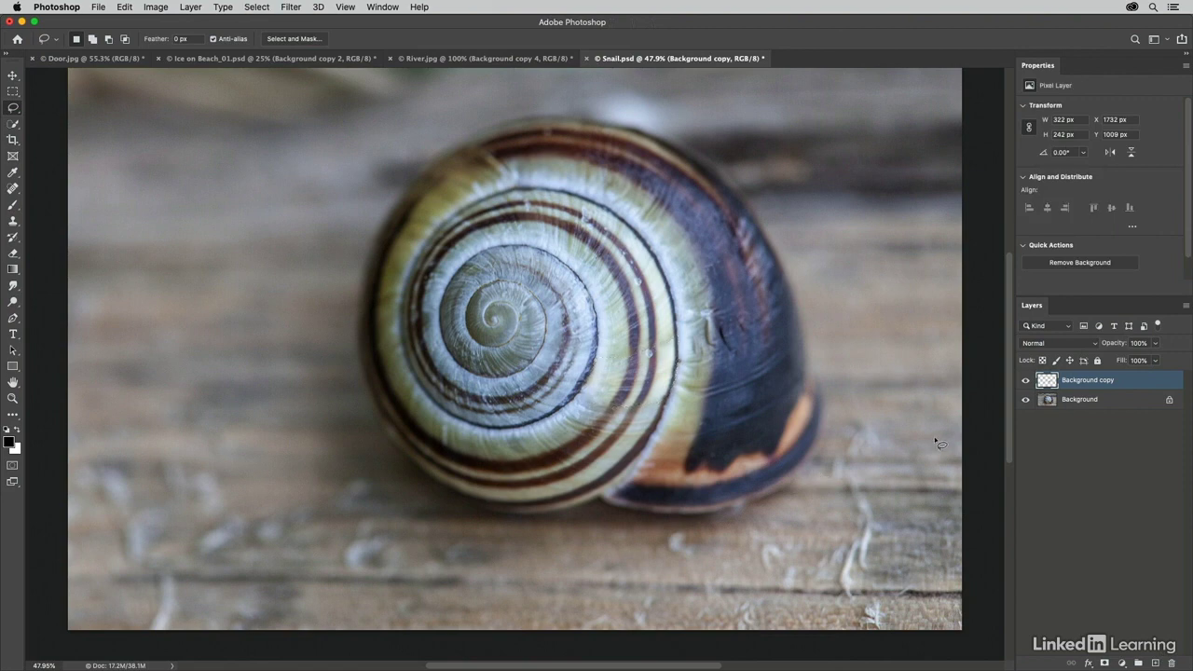
click(1026, 380)
click(1026, 380)
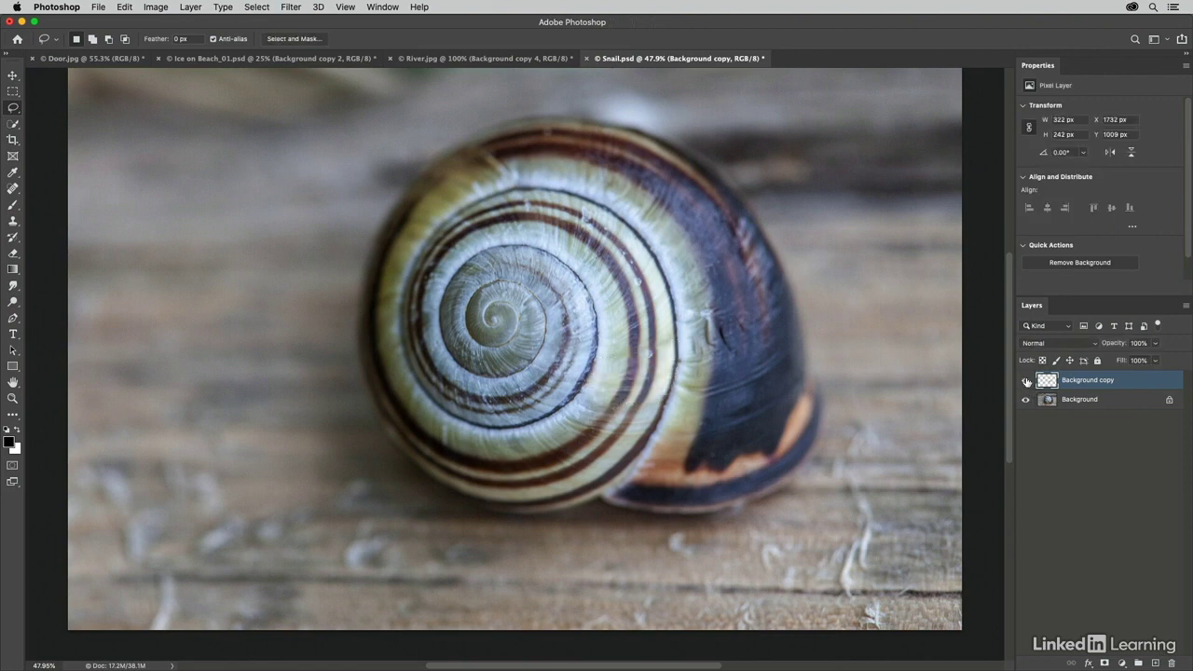